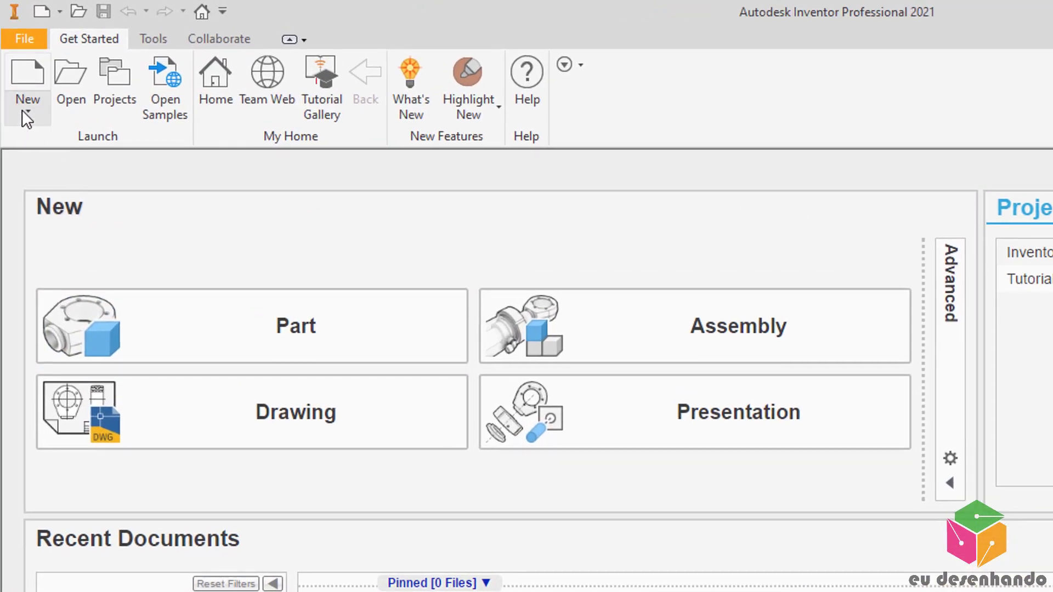
Step: Create a new part, Part1, from the Metric Standard (mm).ipt template
left_click(24, 111)
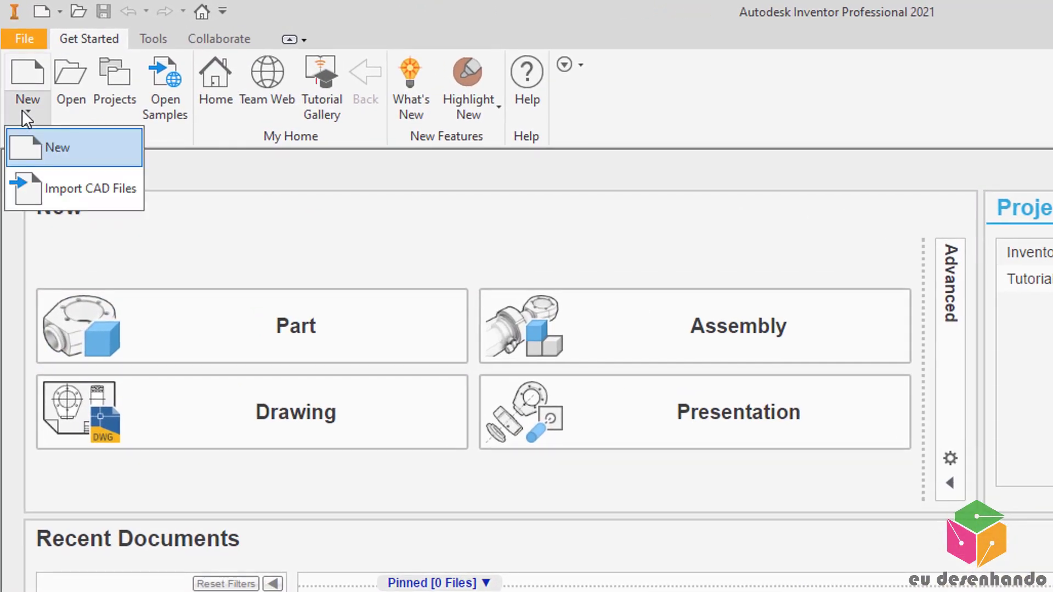
left_click(41, 144)
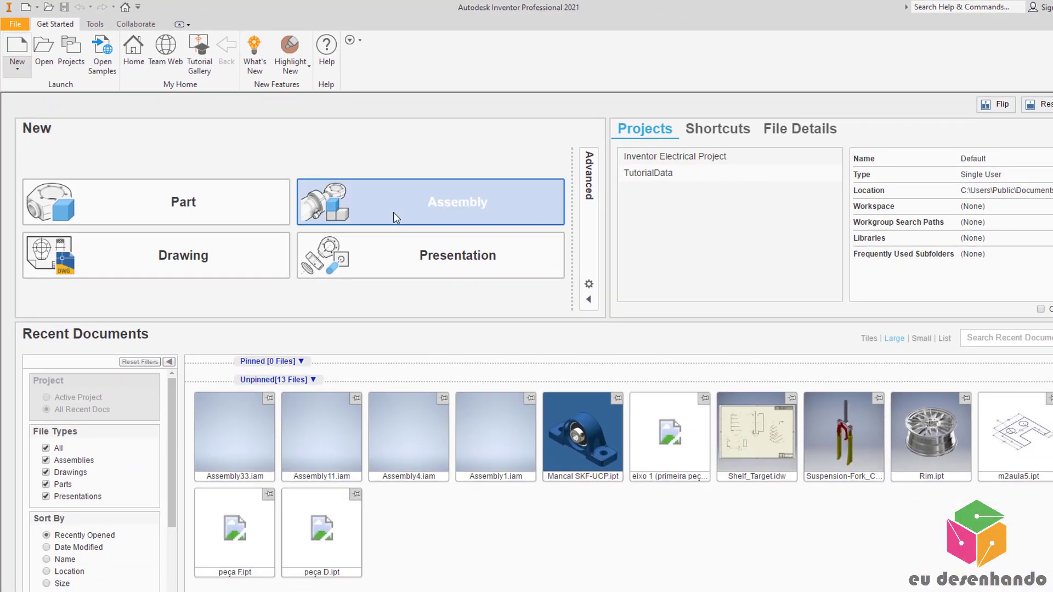
left_click(393, 212)
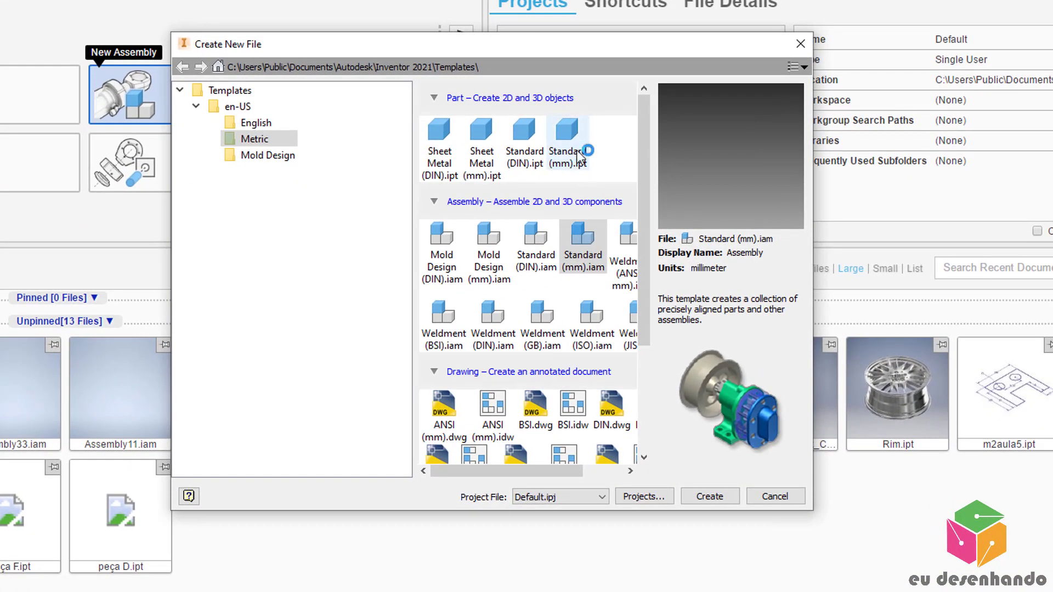
left_click(580, 157)
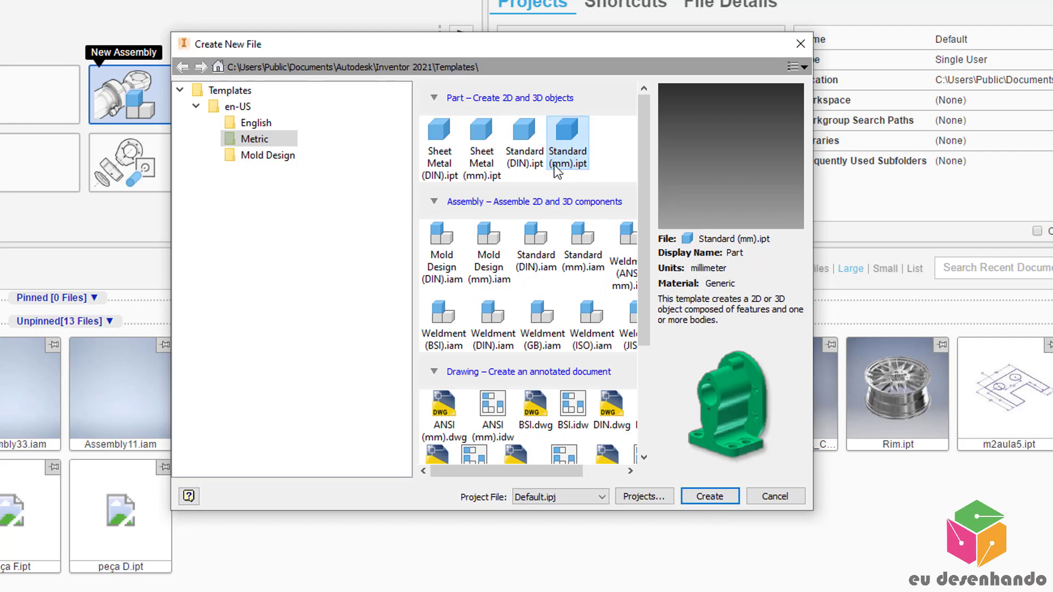
left_click(710, 497)
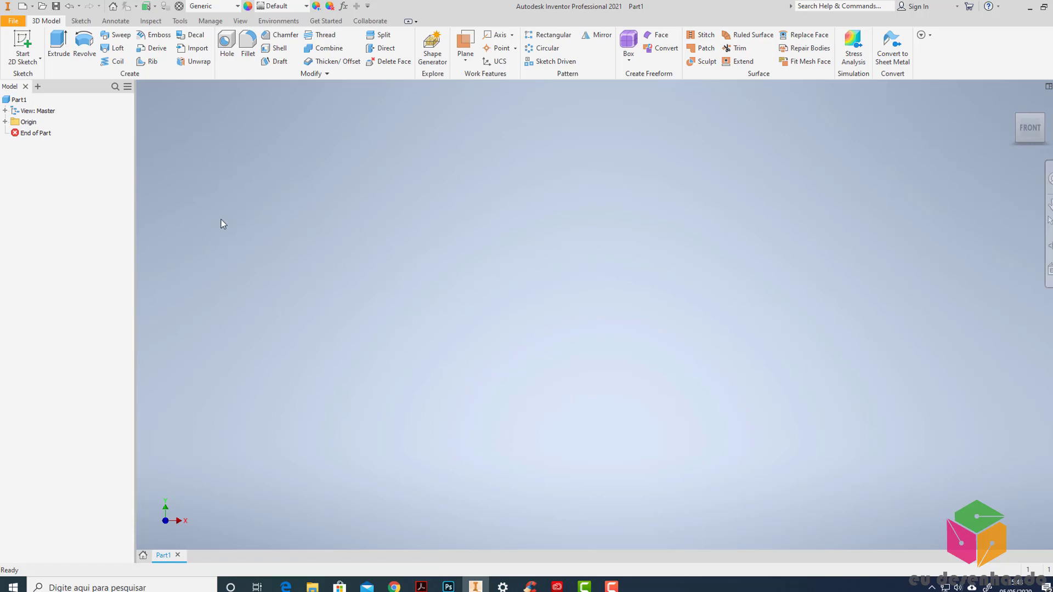
Step: Start Sketch1 on the XY plane, then bring up the reference drawing in Photoshop
left_click(38, 58)
left_click(39, 81)
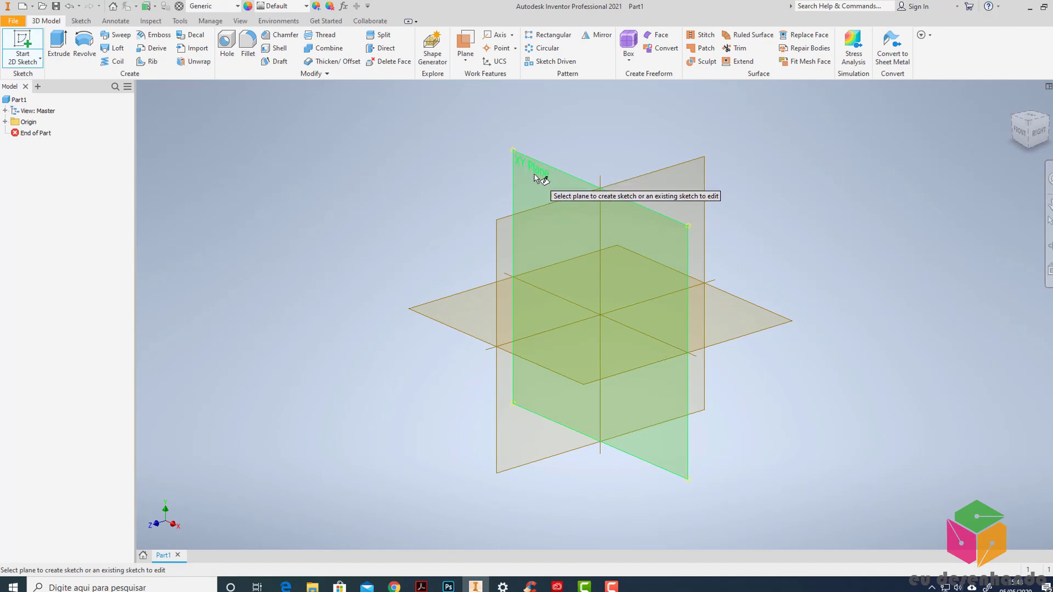
left_click(530, 172)
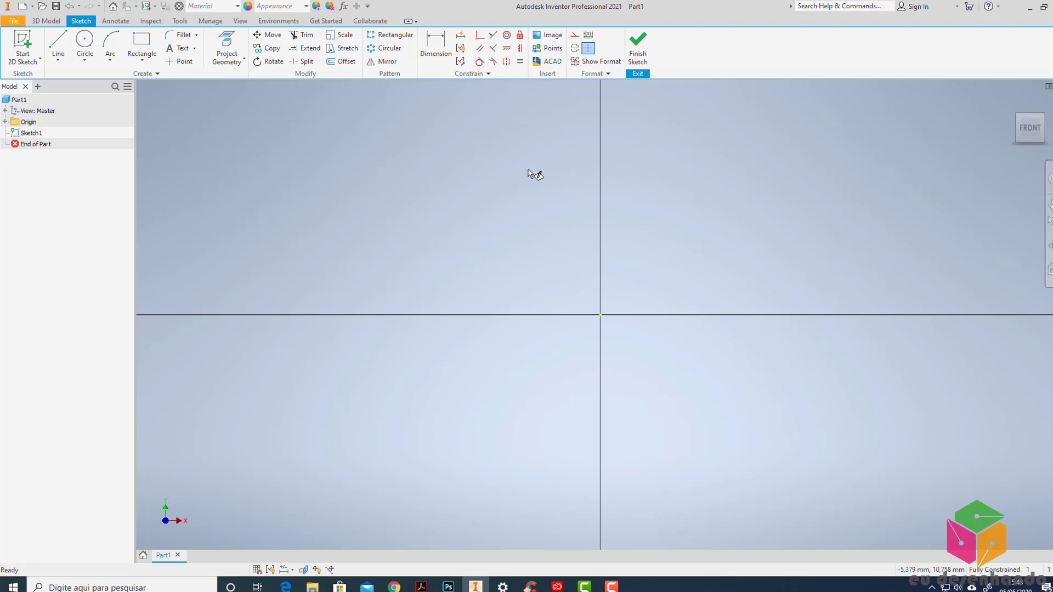
left_click(448, 587)
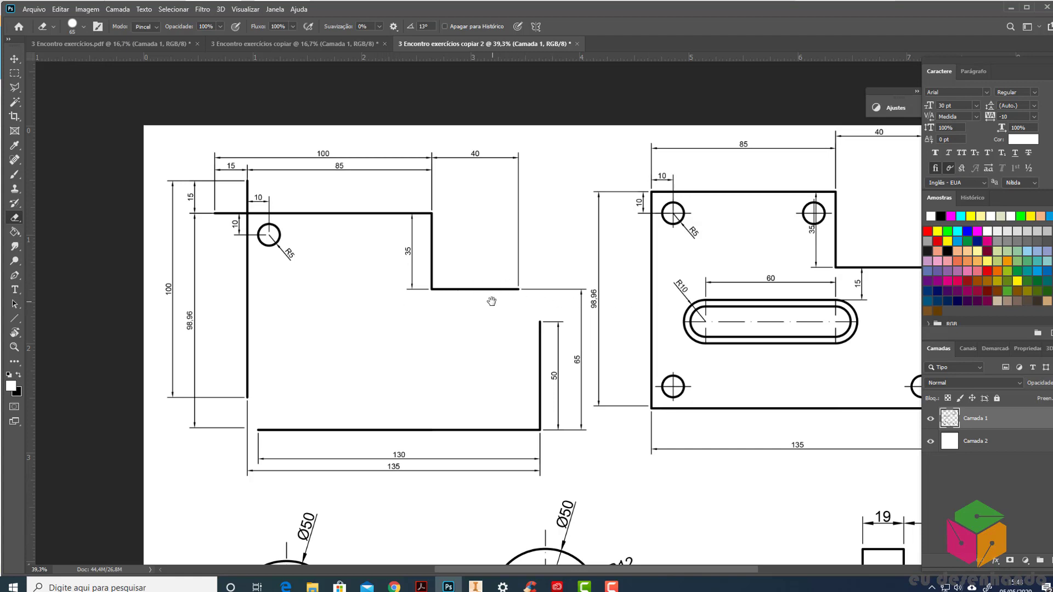
Step: Pan the Photoshop canvas to frame the left stepped-plate drawing with its 100, 130, 135 dimensions
left_click_drag(811, 324, 672, 343)
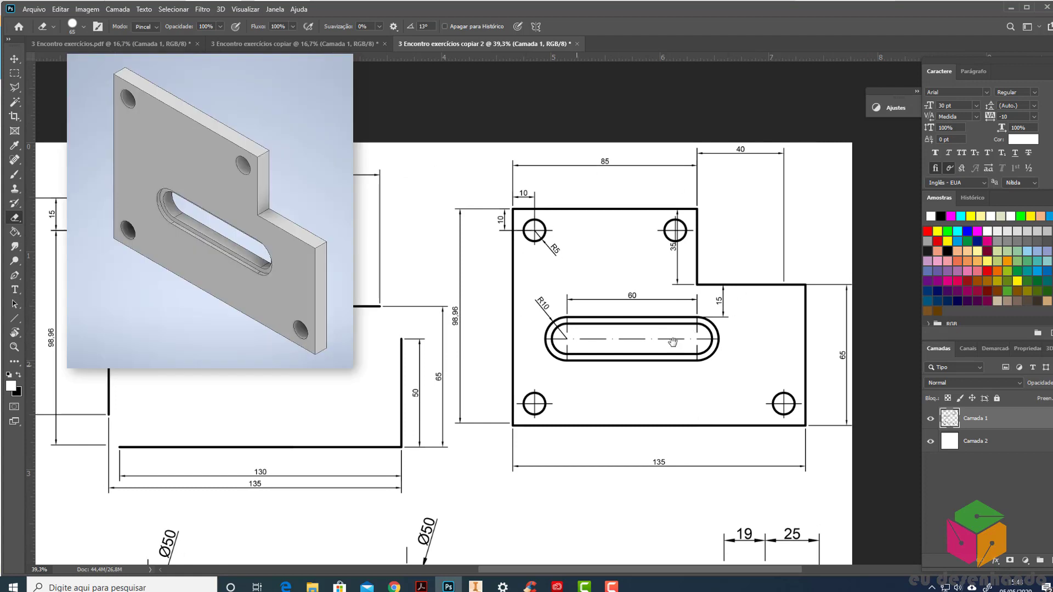
scroll(613, 313, "left", 5)
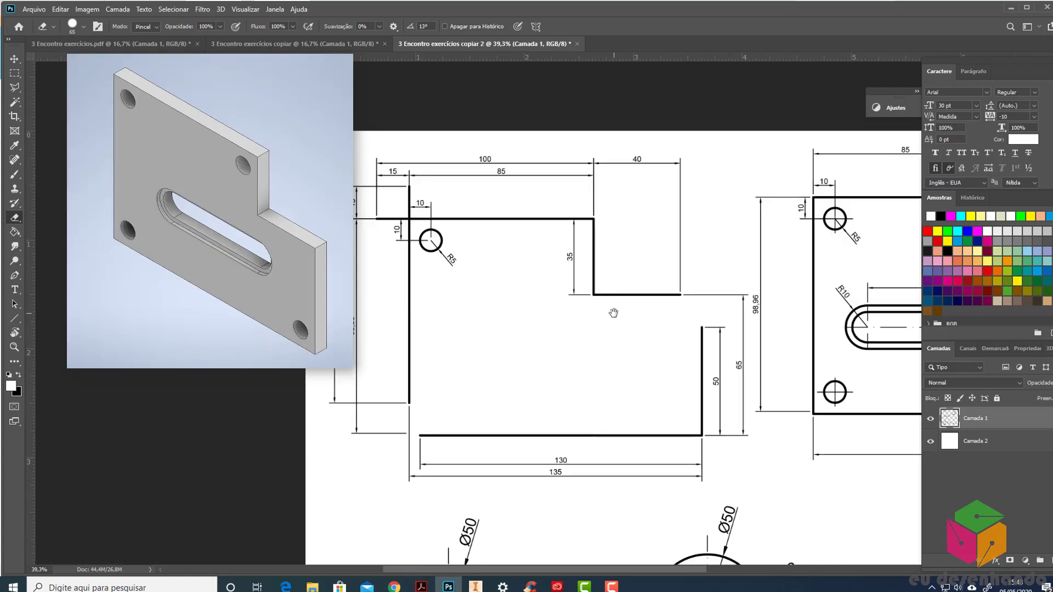
left_click_drag(598, 323, 521, 287)
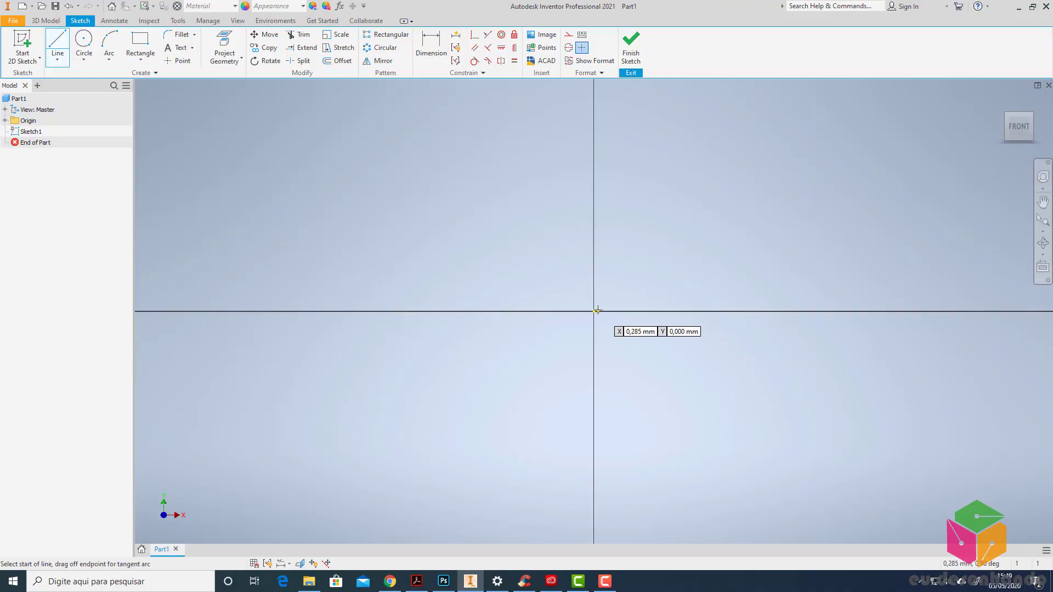
Step: Draw a 100 mm vertical line up from the origin, then check the reference drawing again
left_click(660, 263)
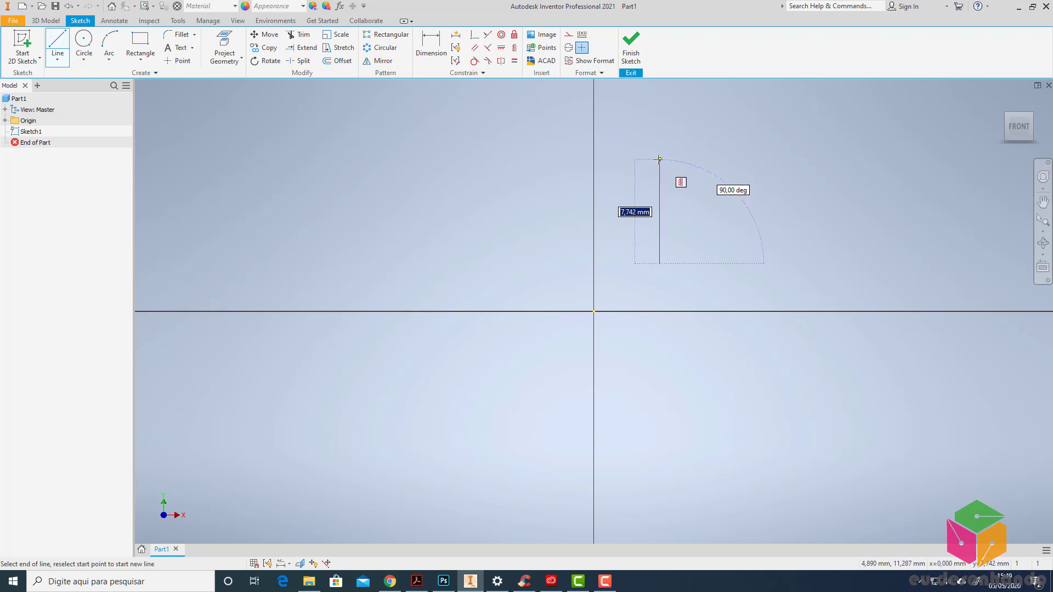
type("100")
key("Return")
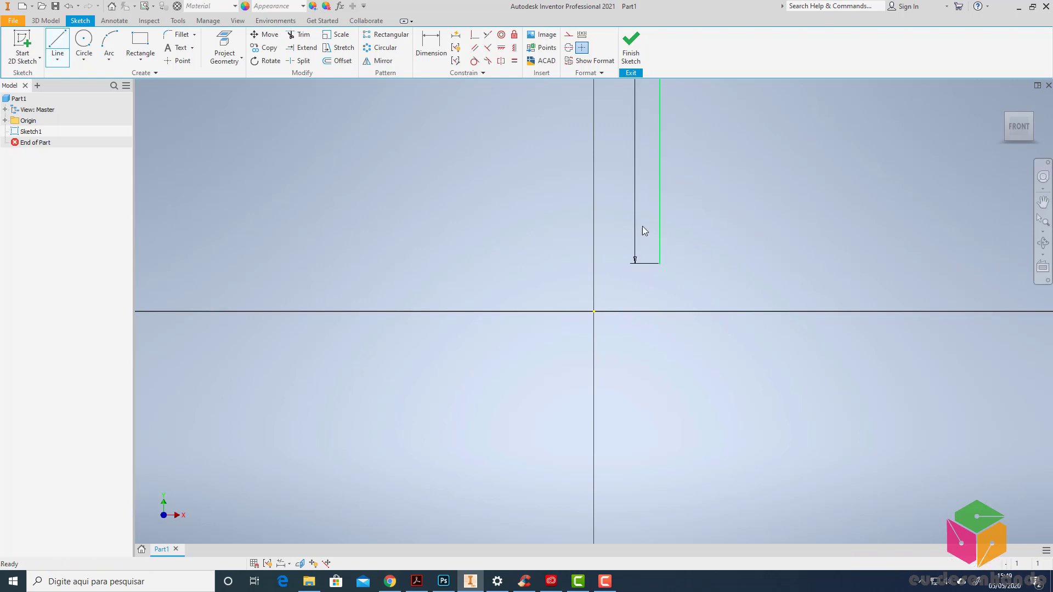
key("Escape")
scroll(460, 318, "down", 3)
scroll(538, 113, "up", 5)
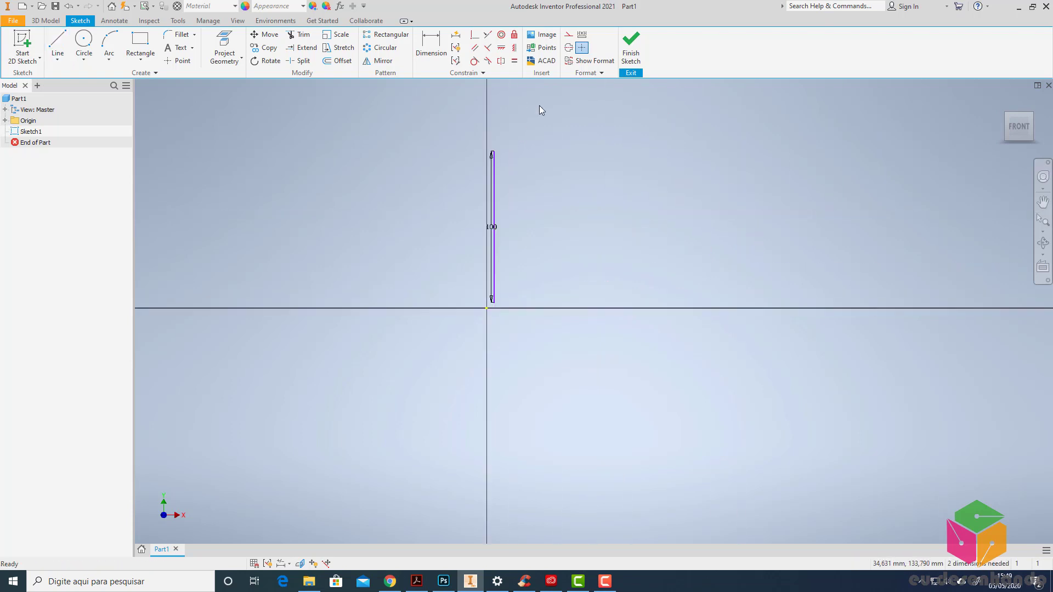
left_click(445, 583)
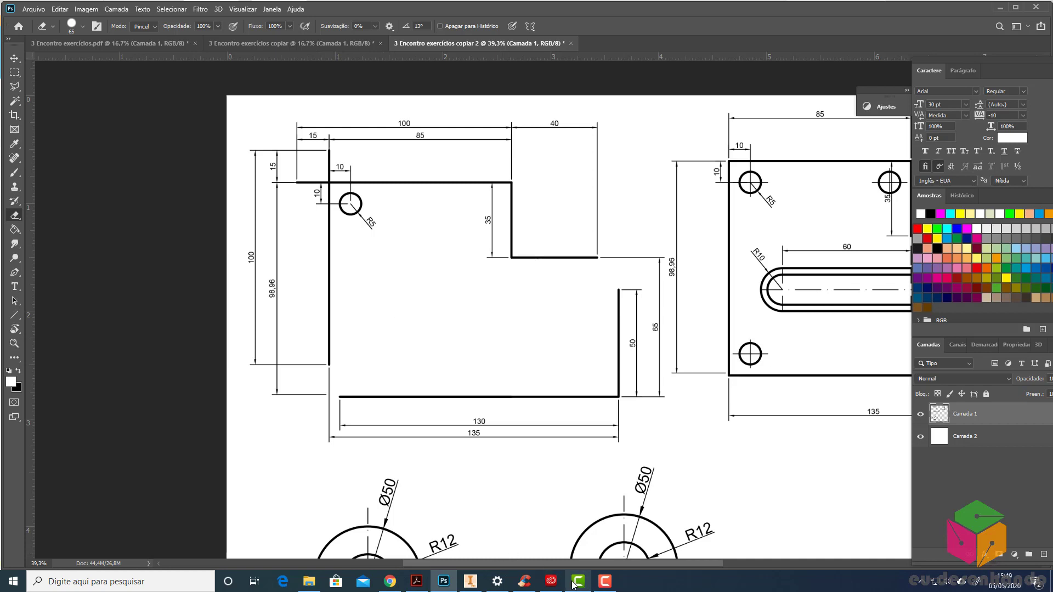
mouse_move(470, 582)
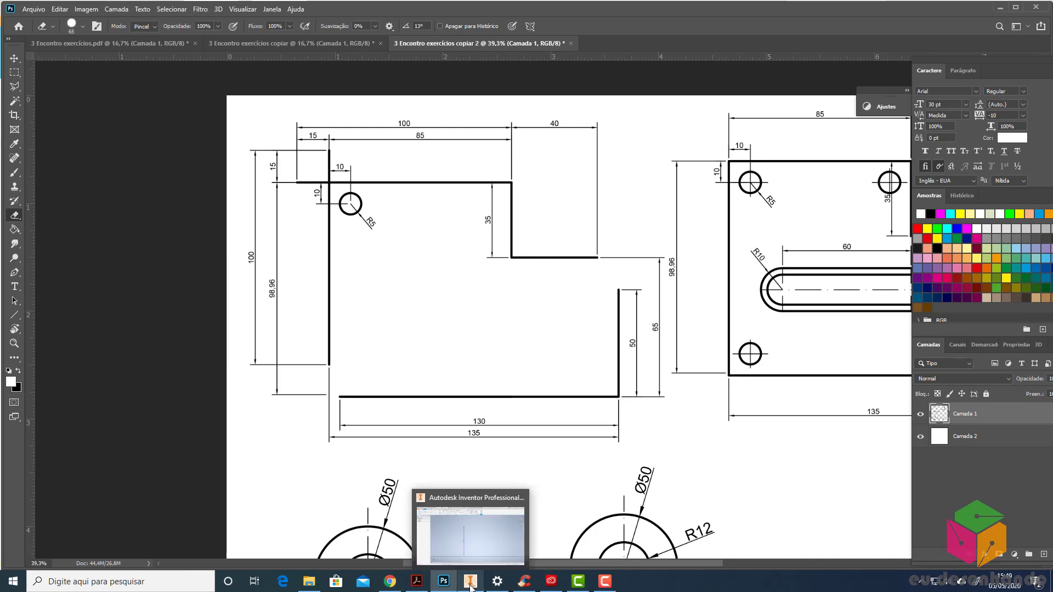
Step: Draw the 100 mm top edge from the vertical line
left_click(471, 586)
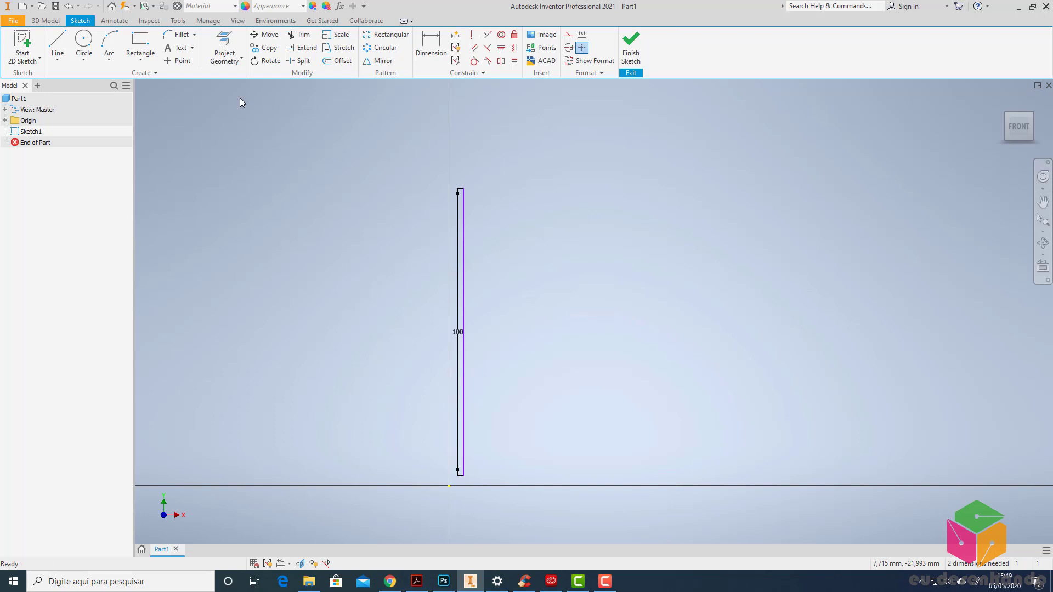
left_click(58, 44)
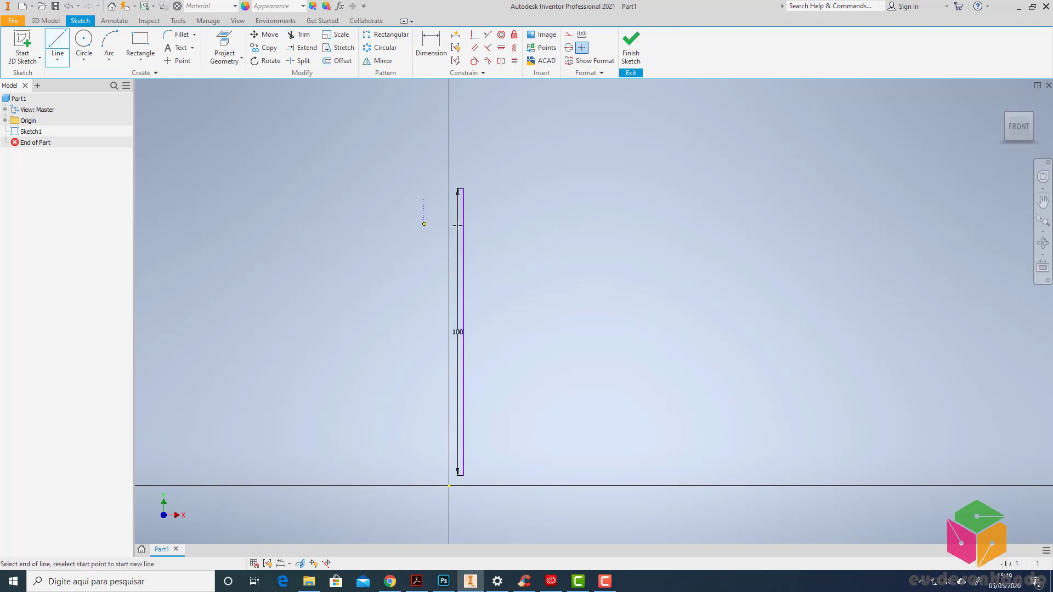
left_click(424, 224)
type("100")
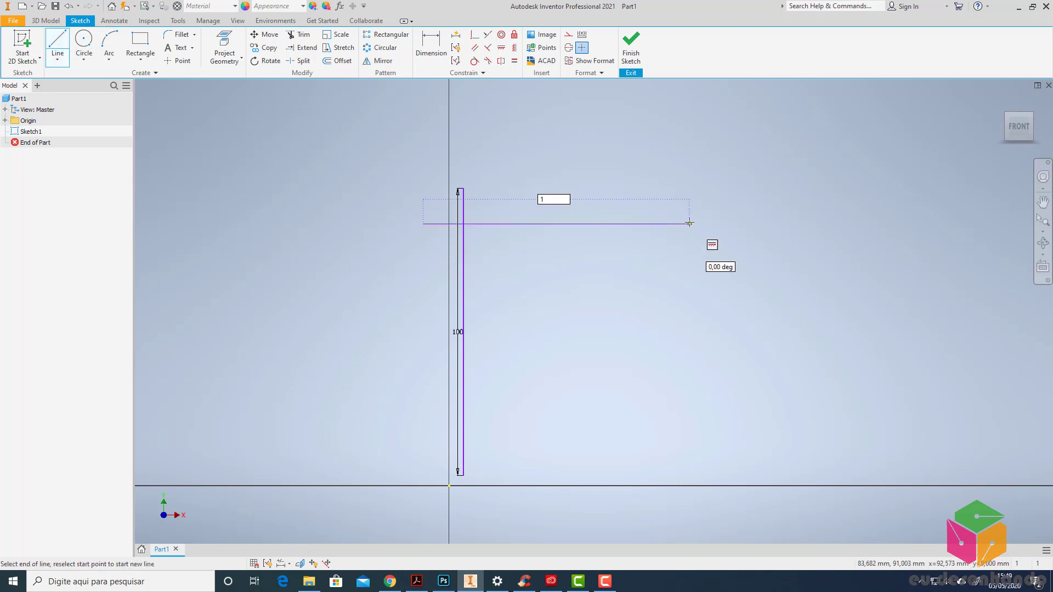
key("Return")
key("Escape")
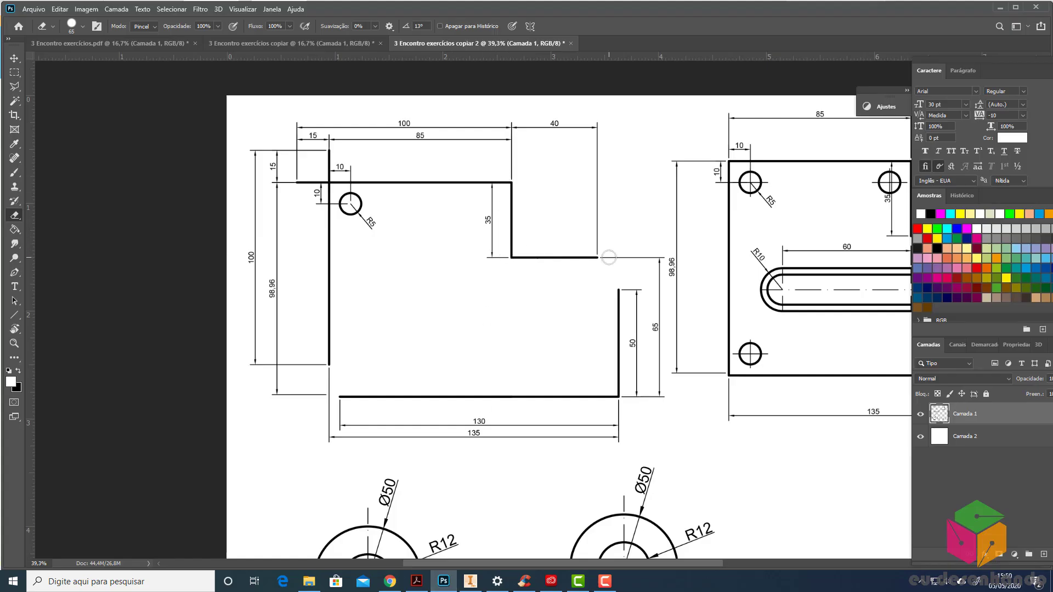
Step: From the top edge's right end, draw a 35 mm drop and a 40 mm outward step
left_click(470, 581)
left_click(58, 41)
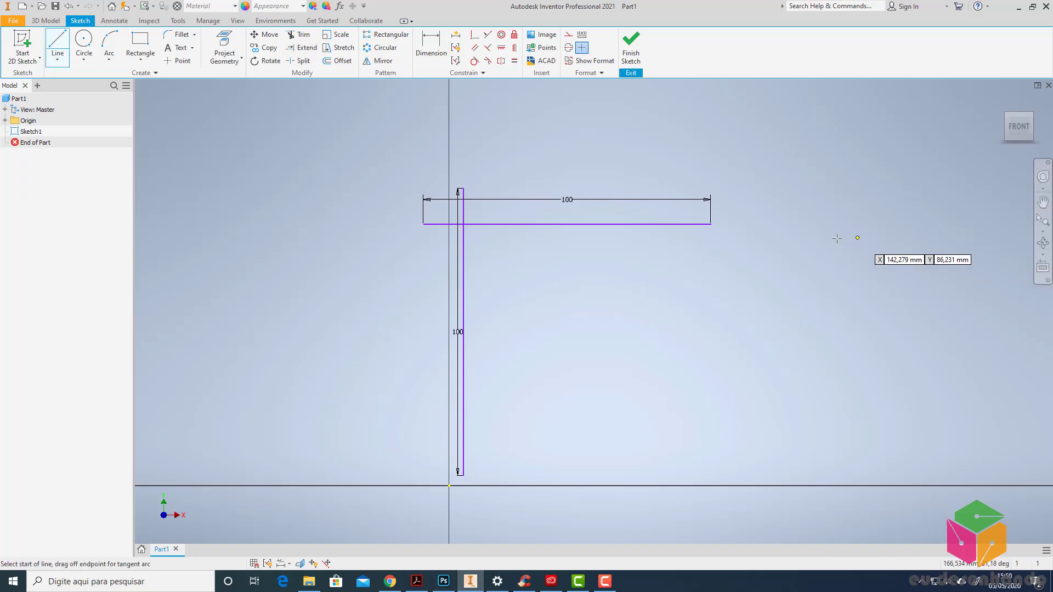
left_click(711, 224)
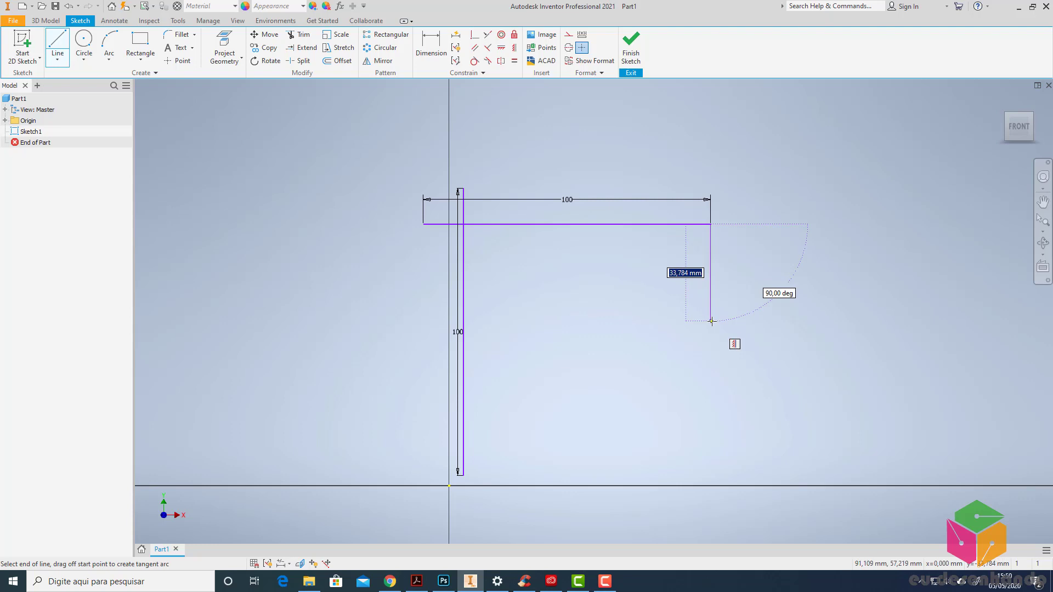
type("35")
key("Return")
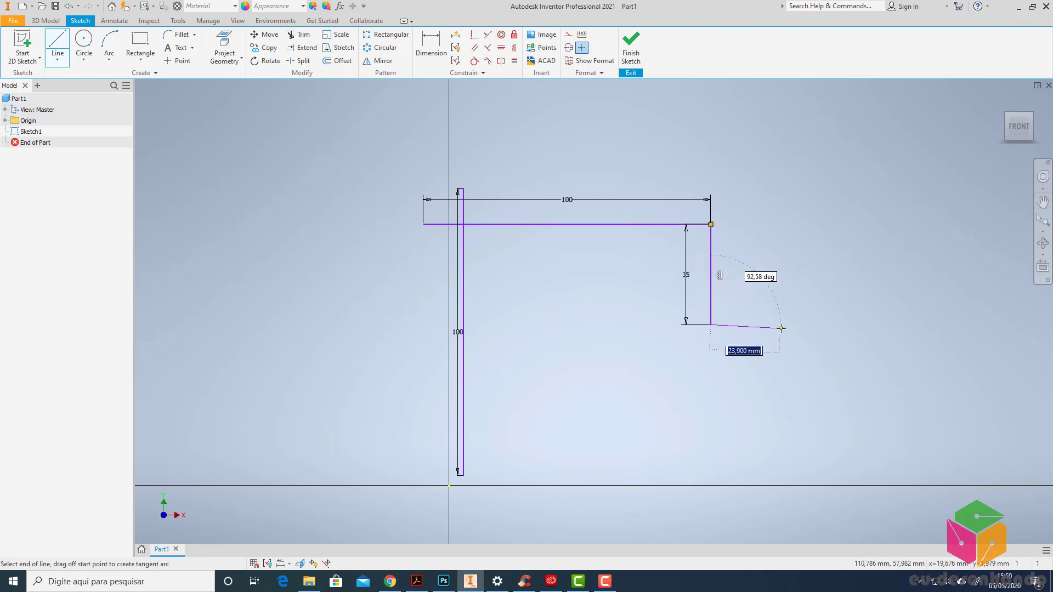
type("40")
key("Return")
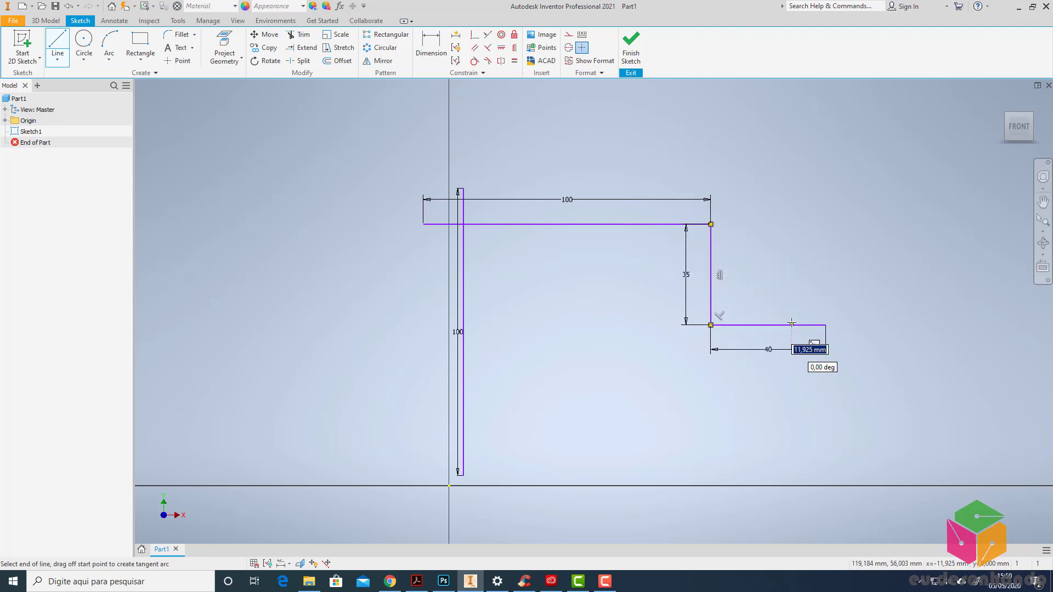
key("Escape")
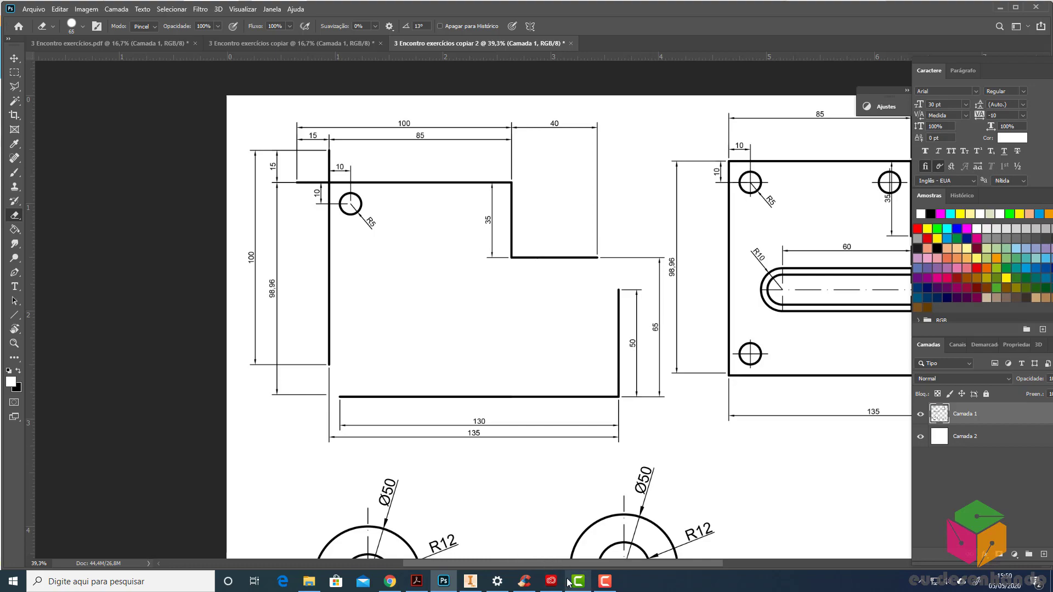
Step: Draw the 130 mm bottom edge and a 50 mm upright
left_click(471, 588)
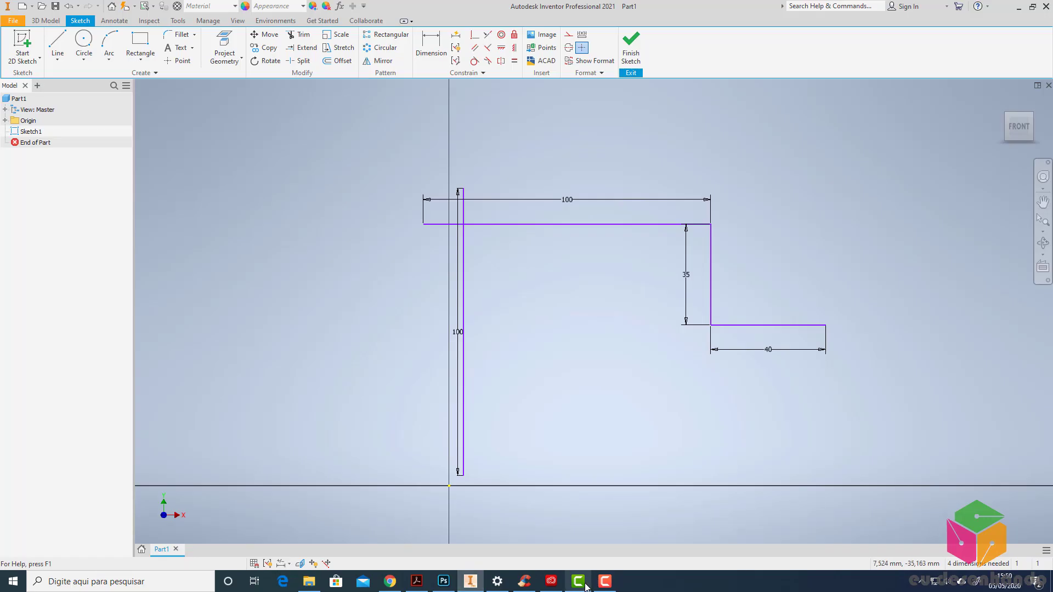
left_click(475, 588)
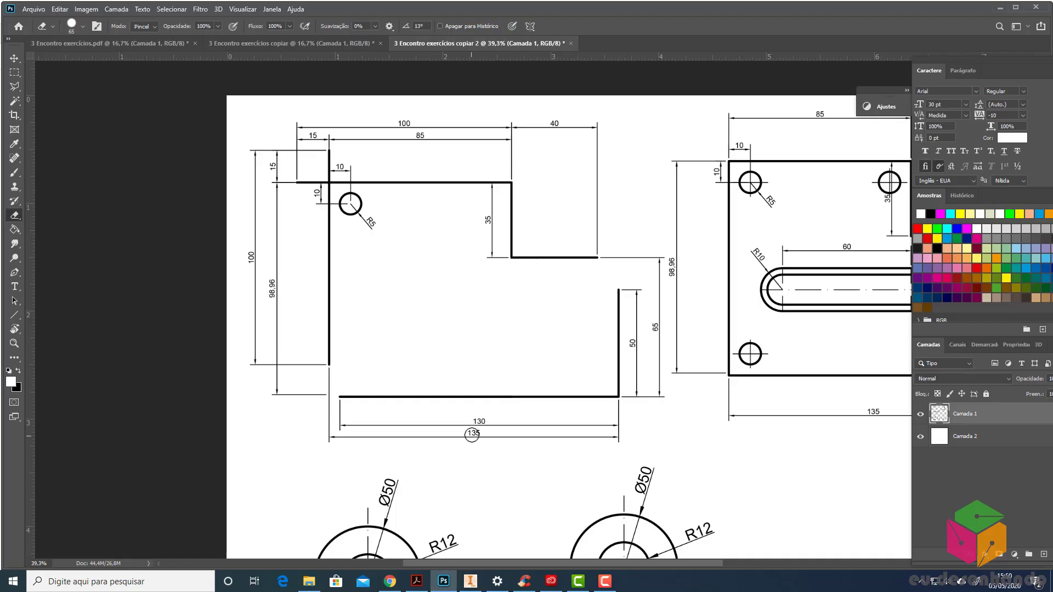
left_click(470, 582)
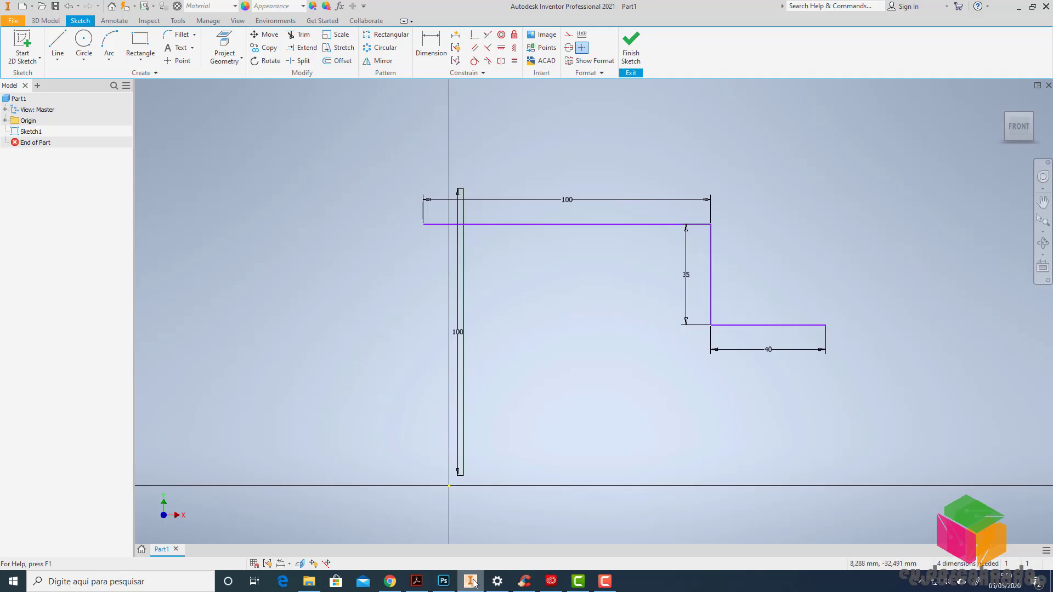
left_click(534, 501)
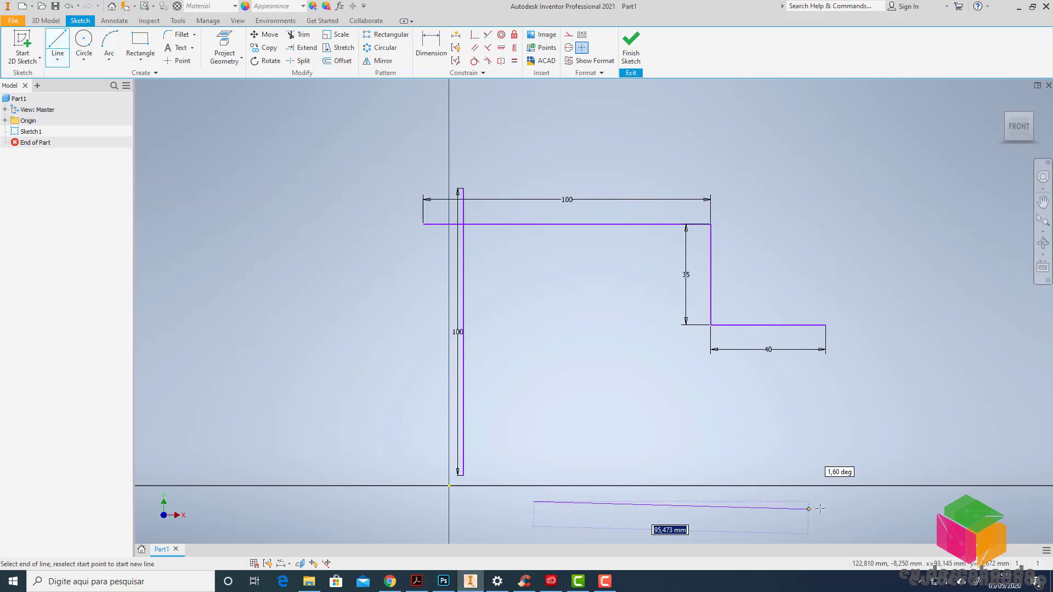
type("130")
key("Return")
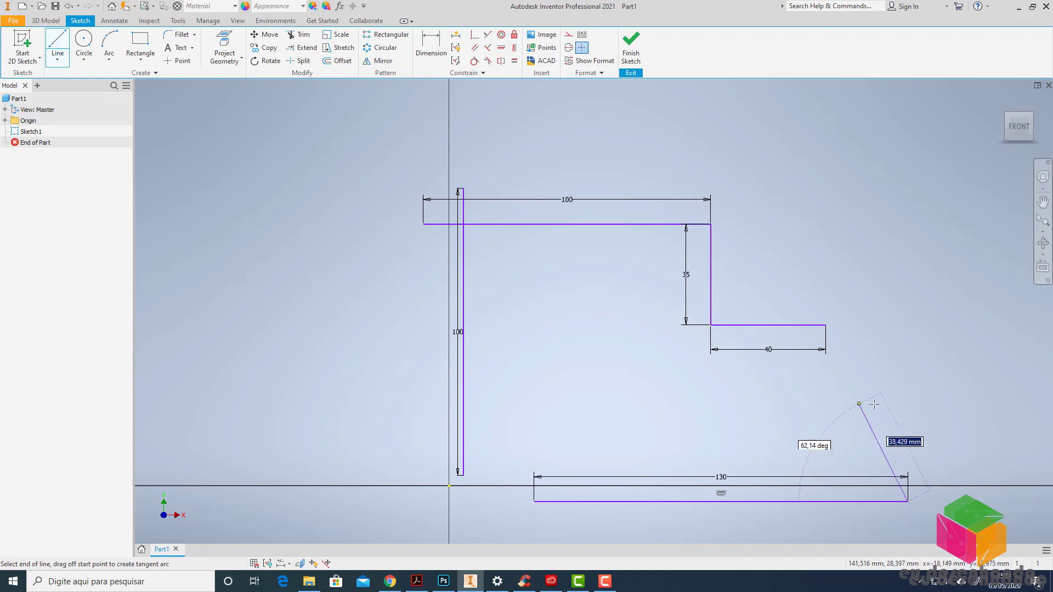
key("Return")
key("Escape")
Step: Zoom the sketch view to look over the dimensioned stepped profile
left_click(444, 581)
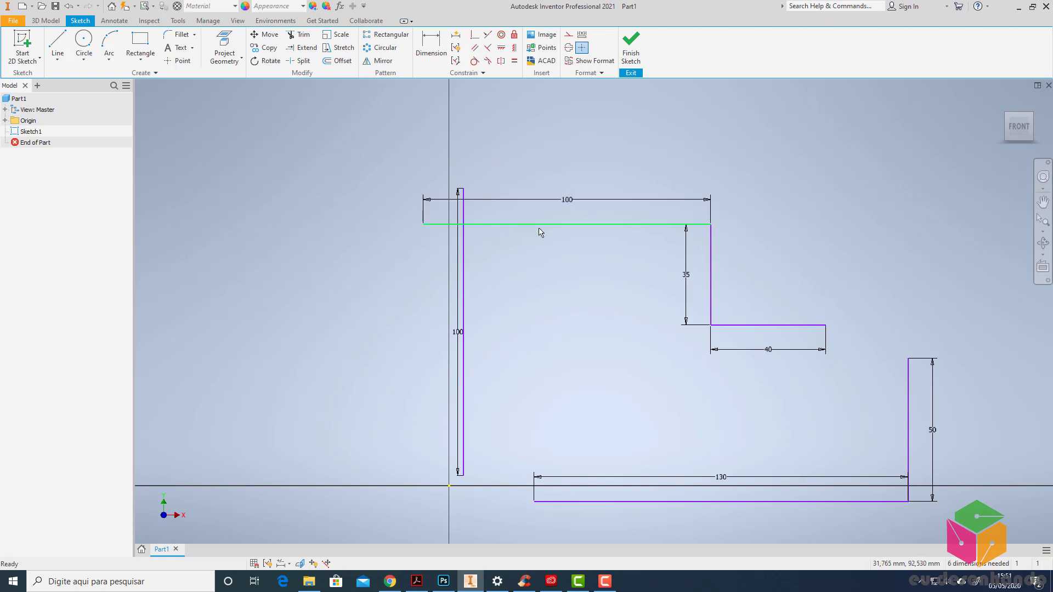
scroll(568, 321, "up", 5)
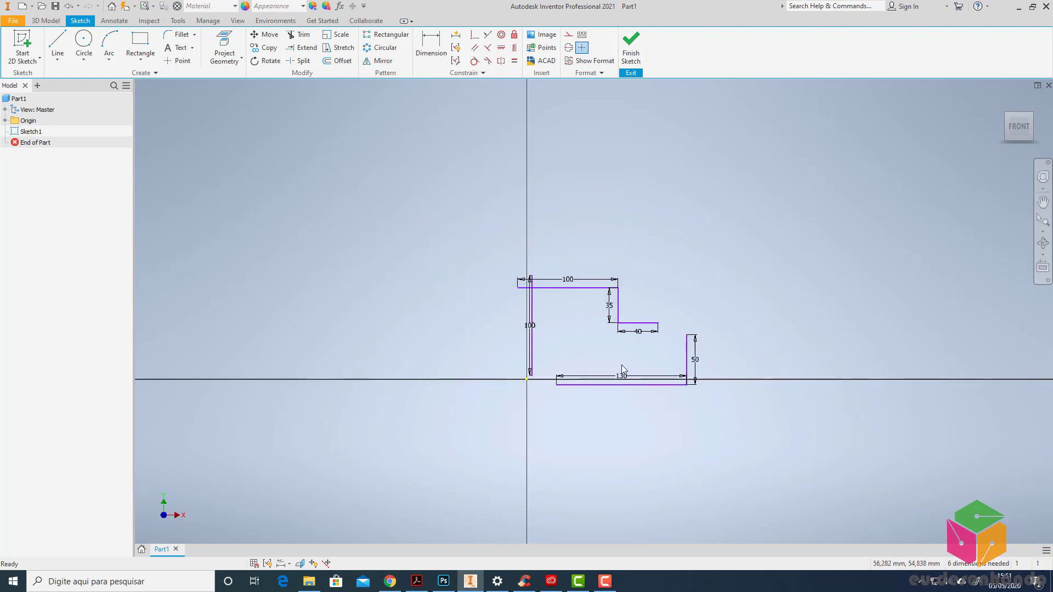
scroll(621, 364, "down", 4)
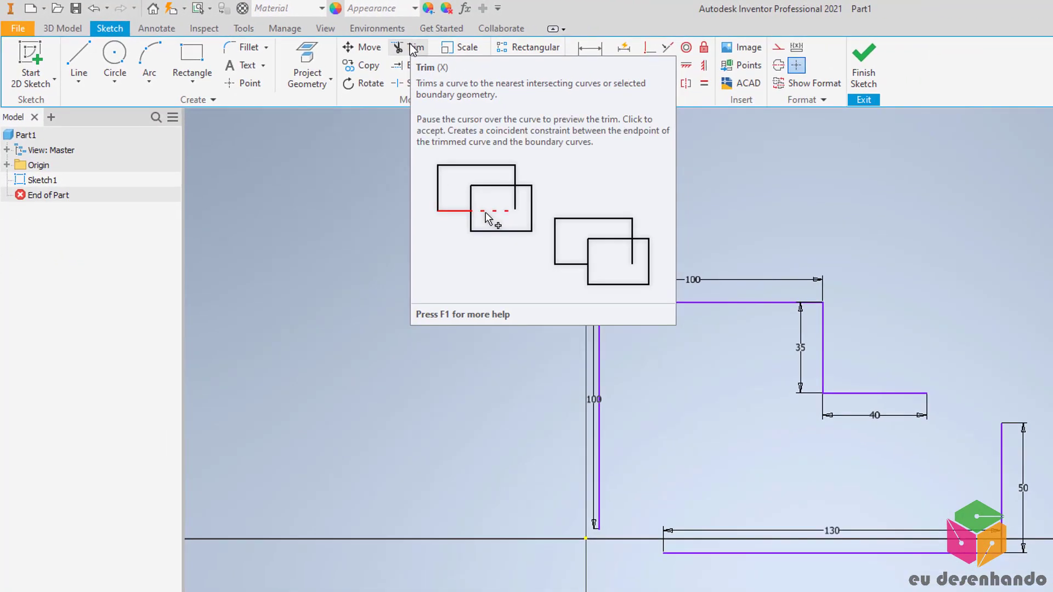
Step: Trim the line stubs overhanging the profile's top-left corner
left_click(411, 48)
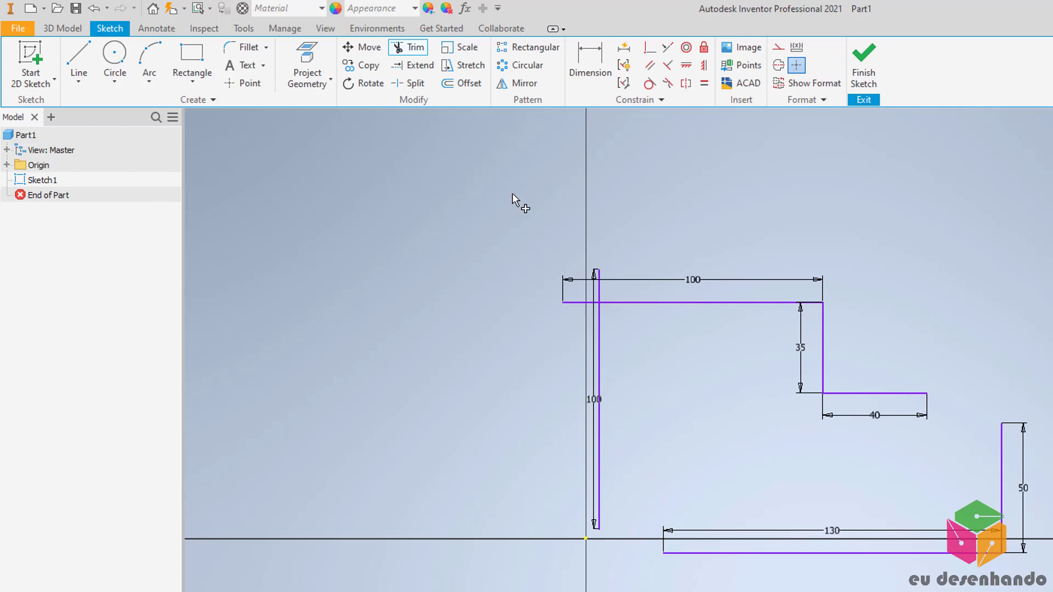
left_click(601, 291)
left_click(595, 302)
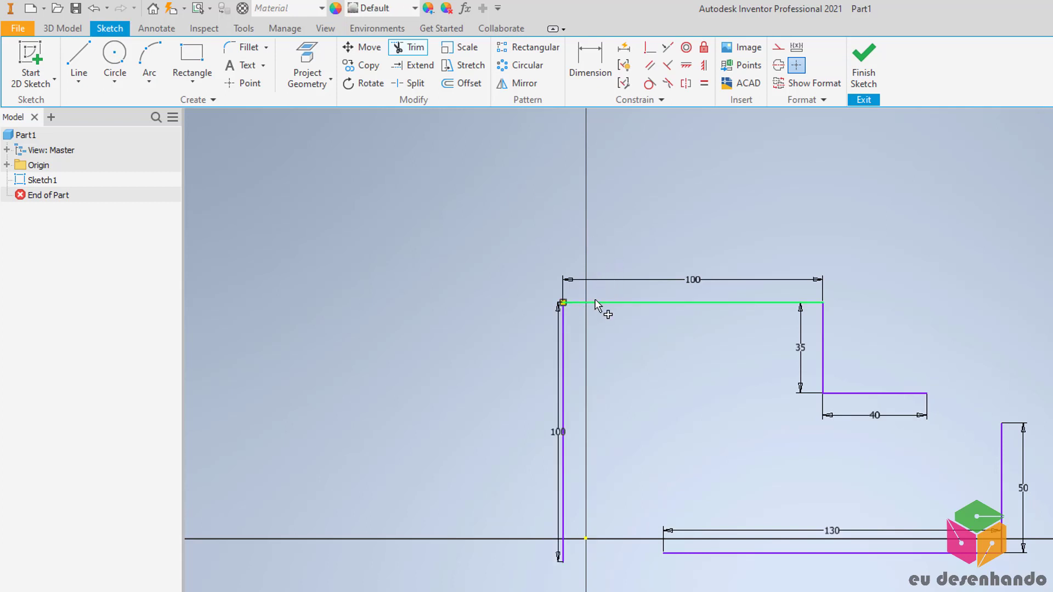
scroll(576, 320, "down", 1)
scroll(575, 320, "up", 4)
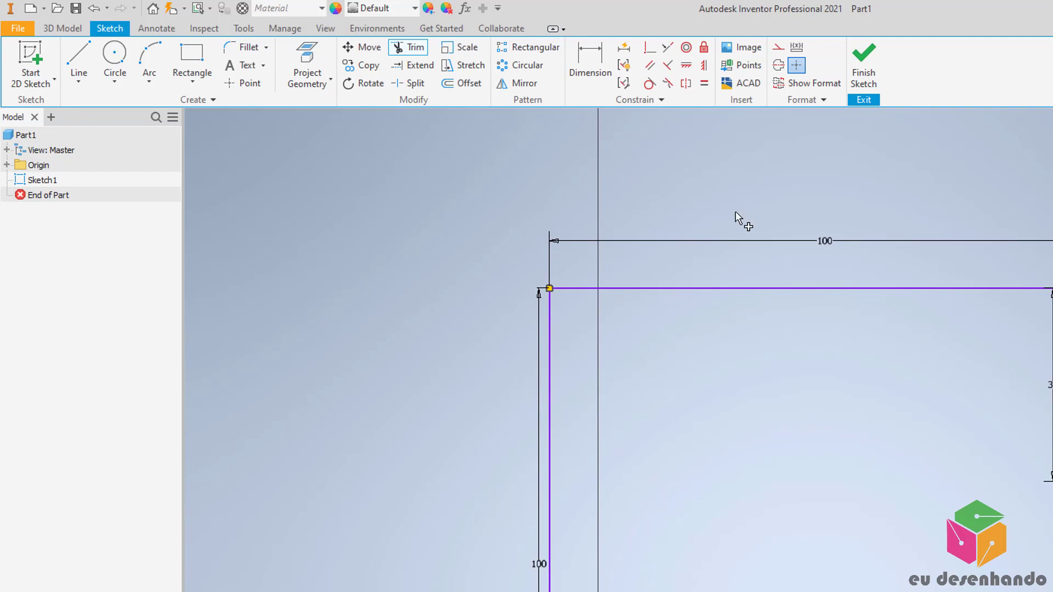
scroll(719, 231, "down", 3)
scroll(719, 231, "up", 5)
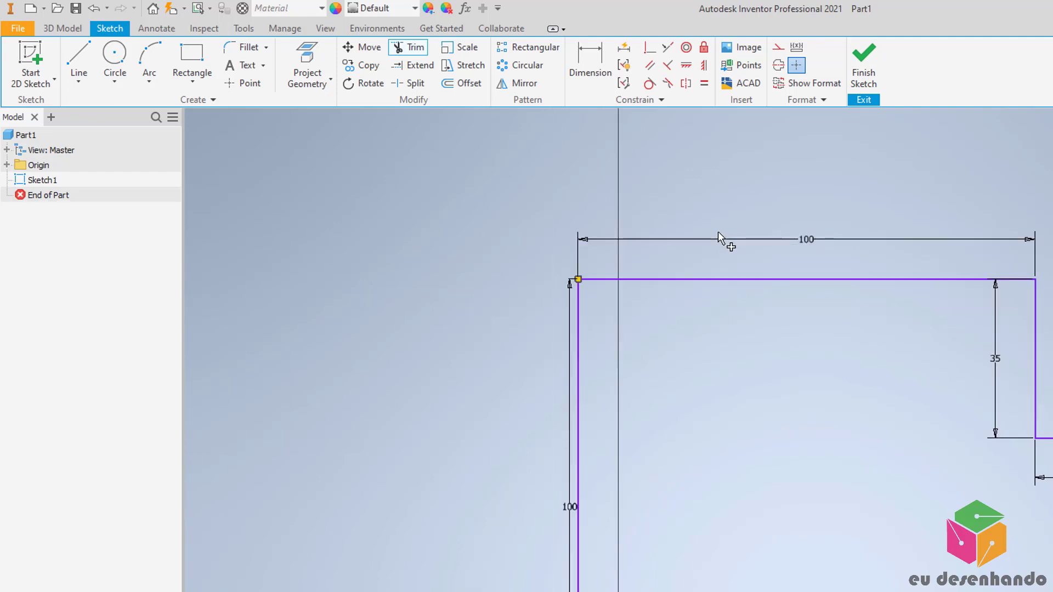
scroll(718, 231, "up", 3)
scroll(659, 220, "up", 1)
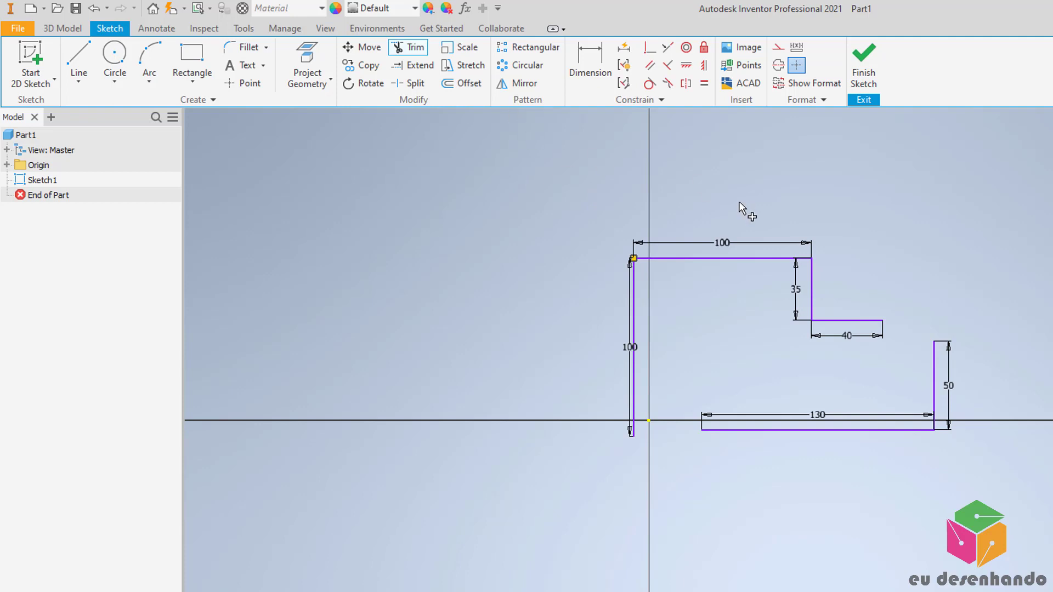
left_click(413, 66)
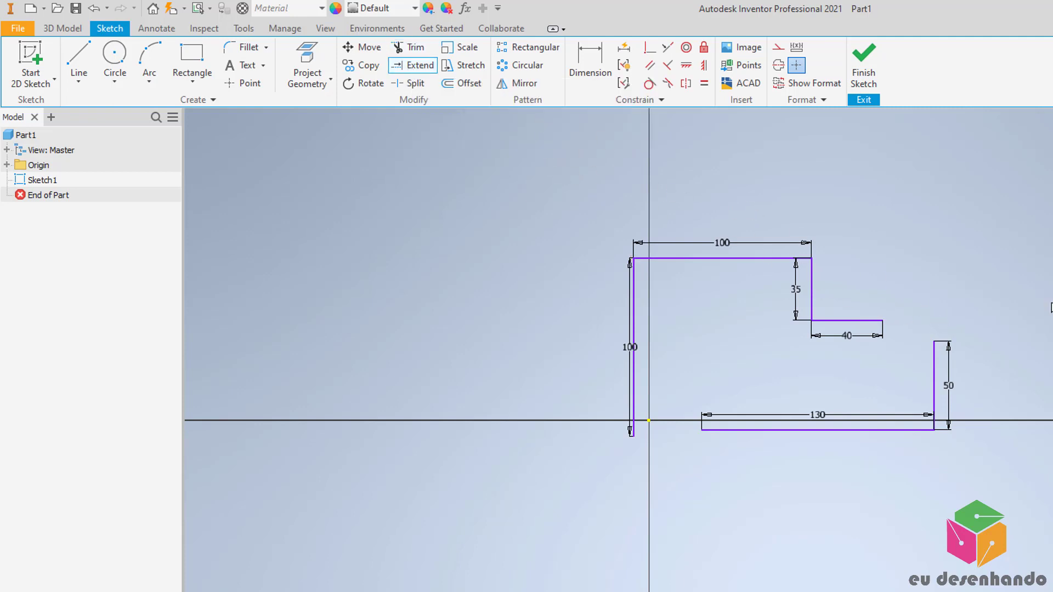
scroll(1052, 307, "up", 3)
scroll(1051, 308, "up", 2)
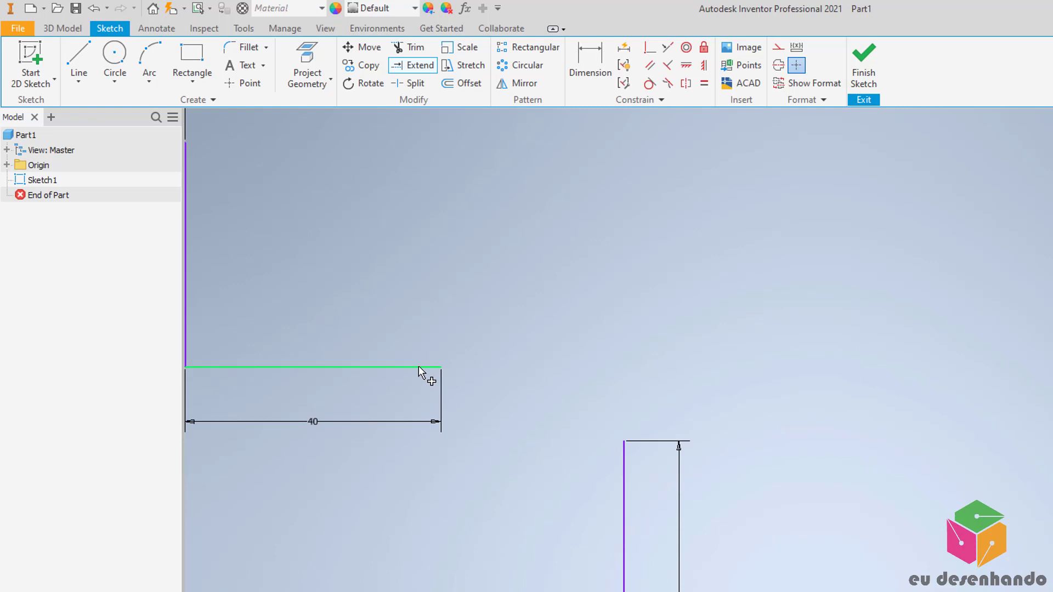
left_click(422, 68)
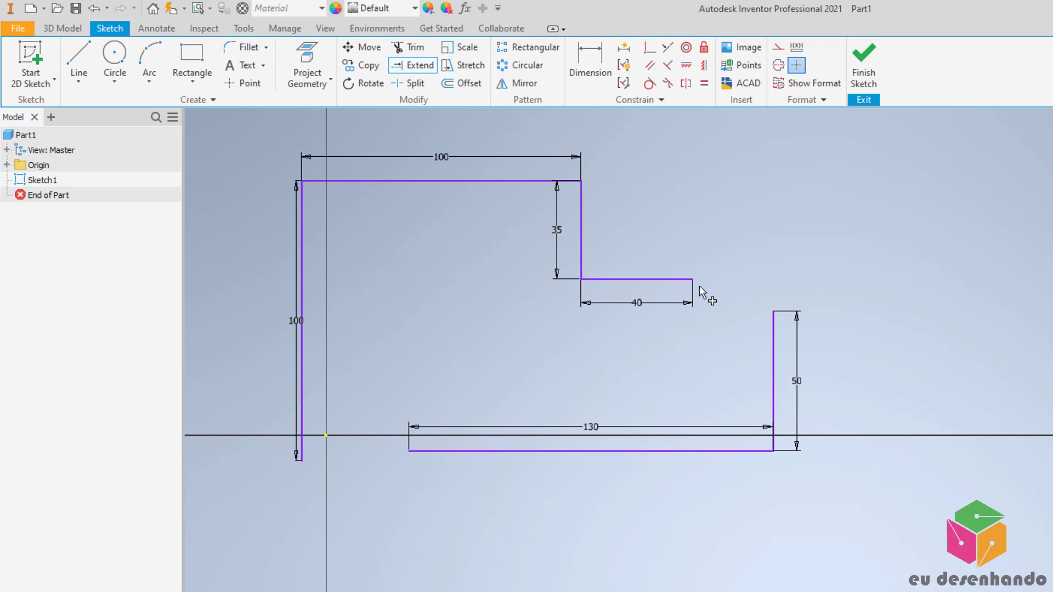
left_click(773, 322)
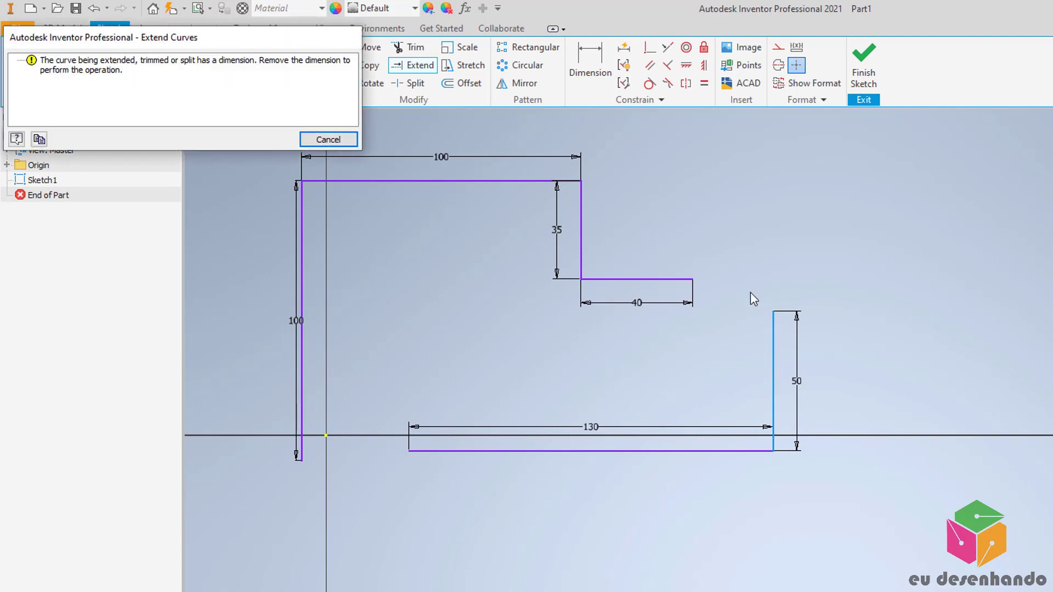
left_click(324, 137)
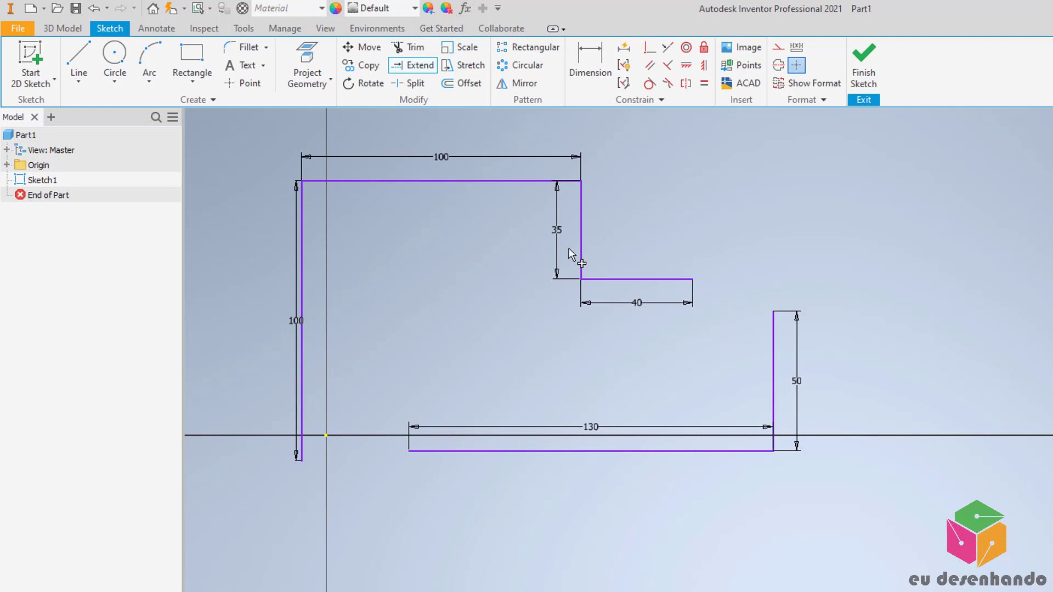
key("Escape")
Step: Delete the 130 and 50 lines with their dimensions, then redraw a bottom line and right upright
left_click_drag(854, 366, 709, 493)
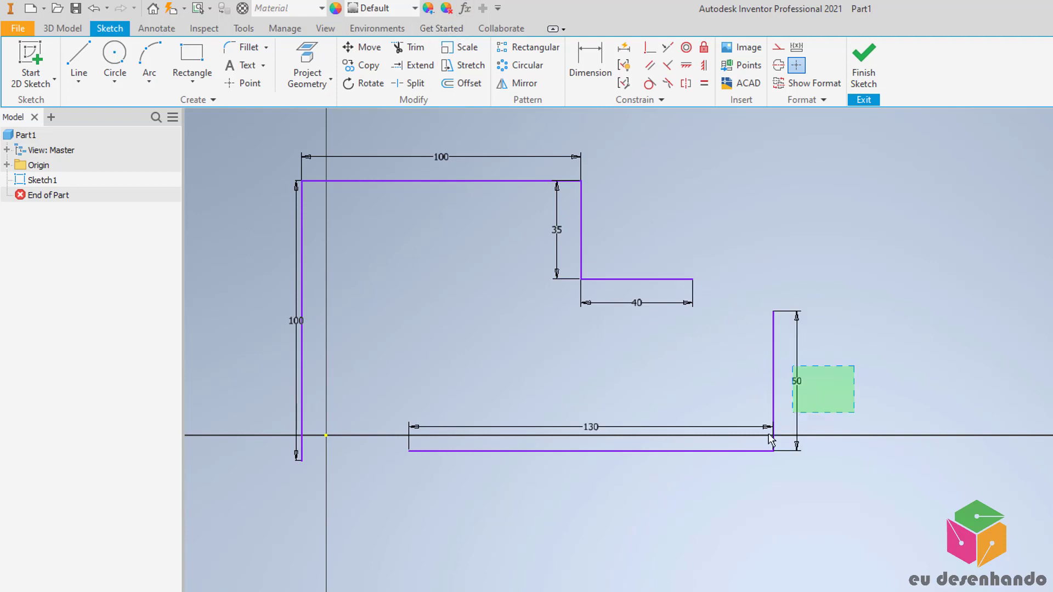
key("Delete")
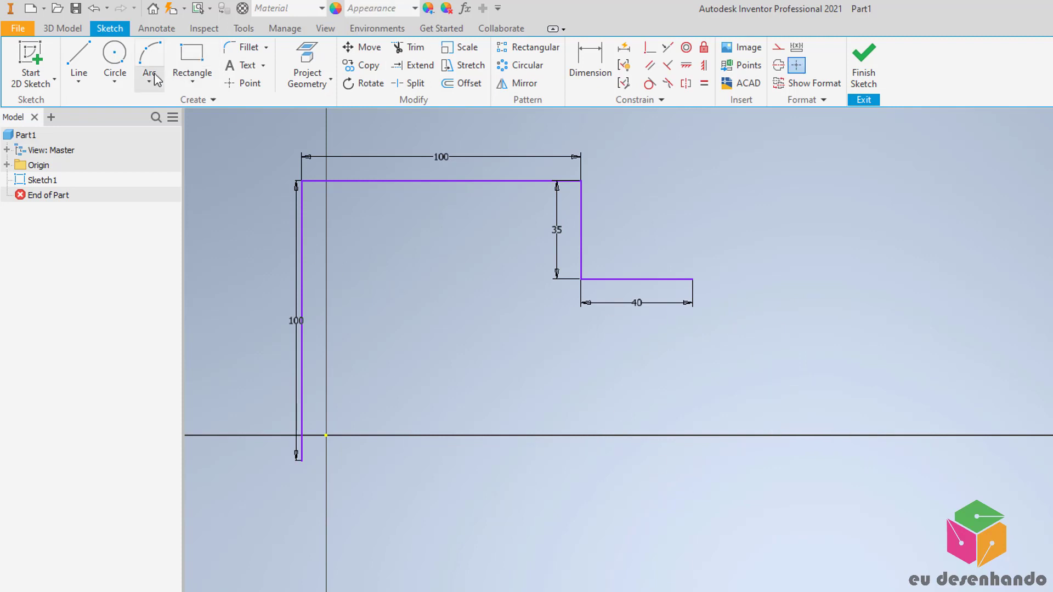
left_click(81, 66)
left_click(404, 465)
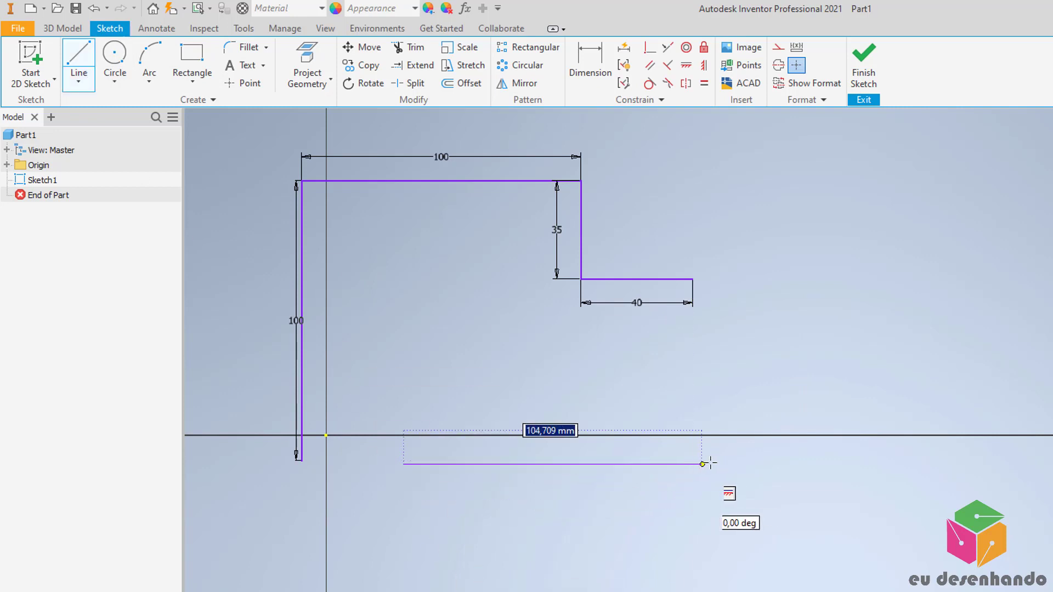
left_click(728, 465)
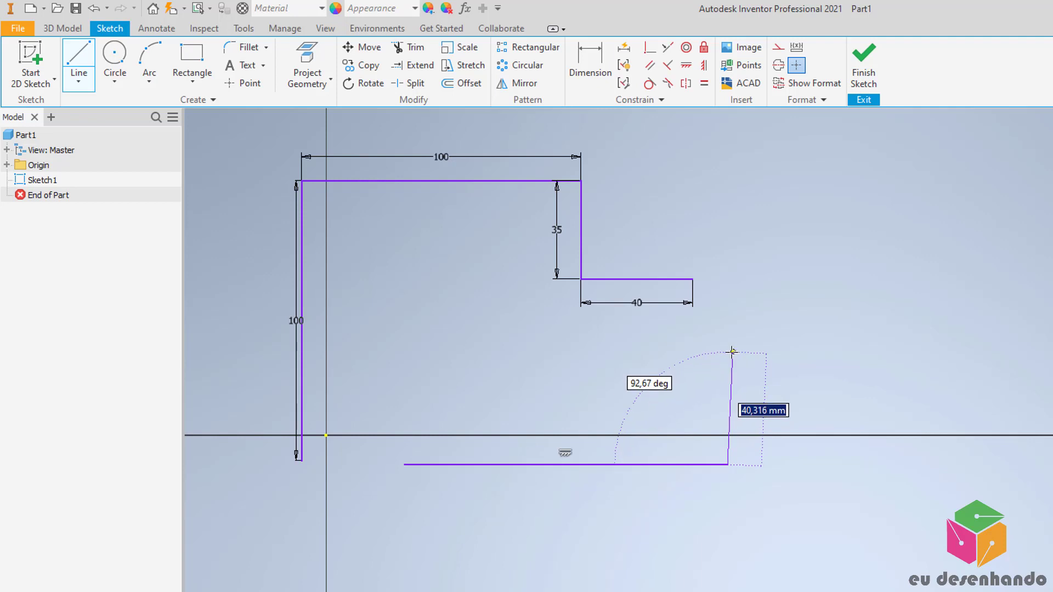
left_click(727, 349)
key("Escape")
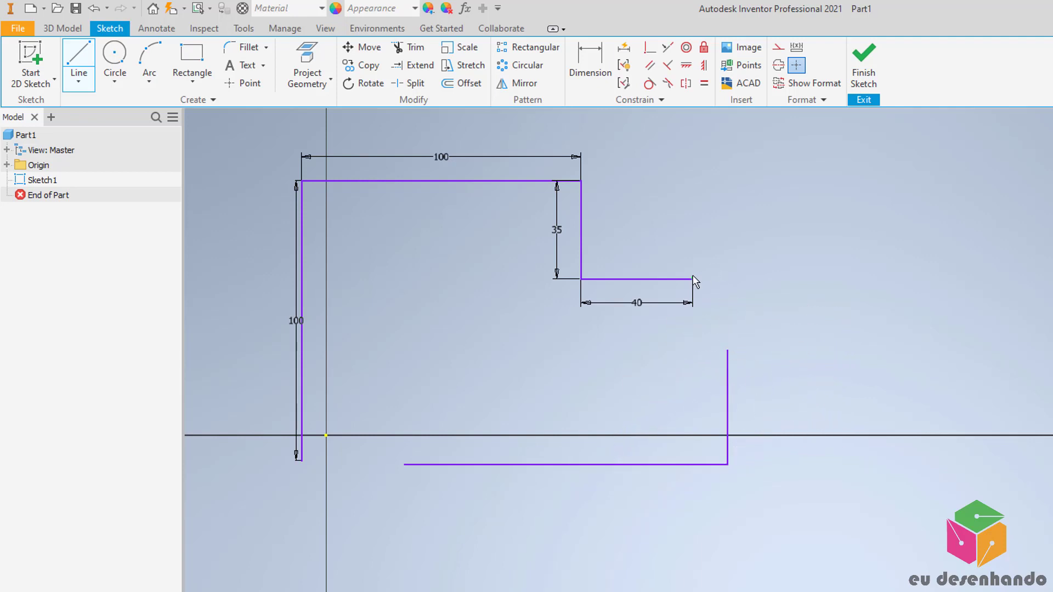
key("Escape")
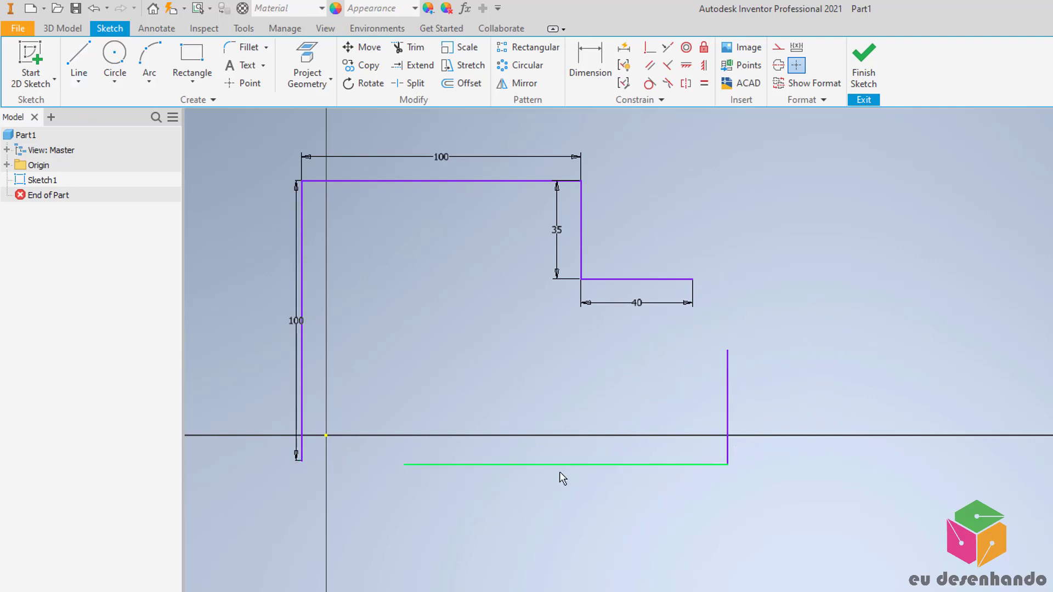
Step: Extend the right upright up to the 40 step's height and the bottom line left to the left side
left_click(401, 70)
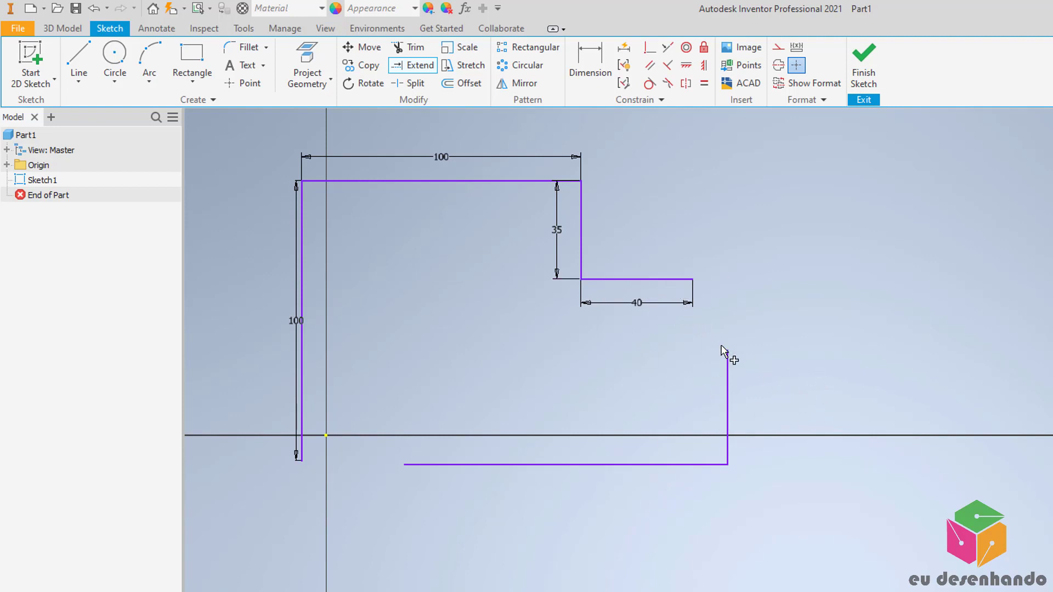
left_click(718, 321)
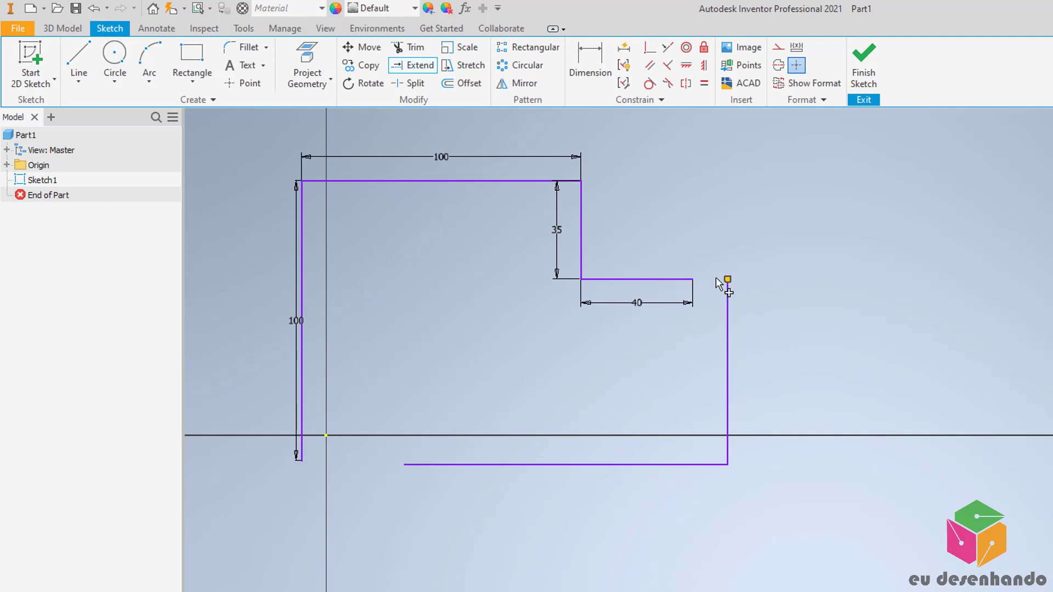
left_click(428, 469)
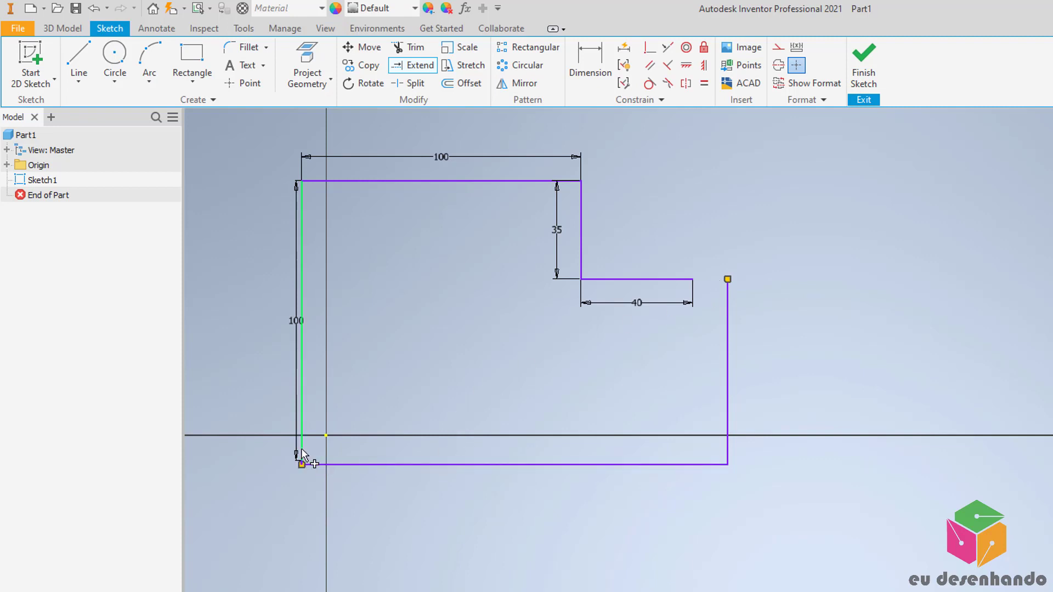
scroll(299, 471, "up", 1)
scroll(299, 472, "down", 6)
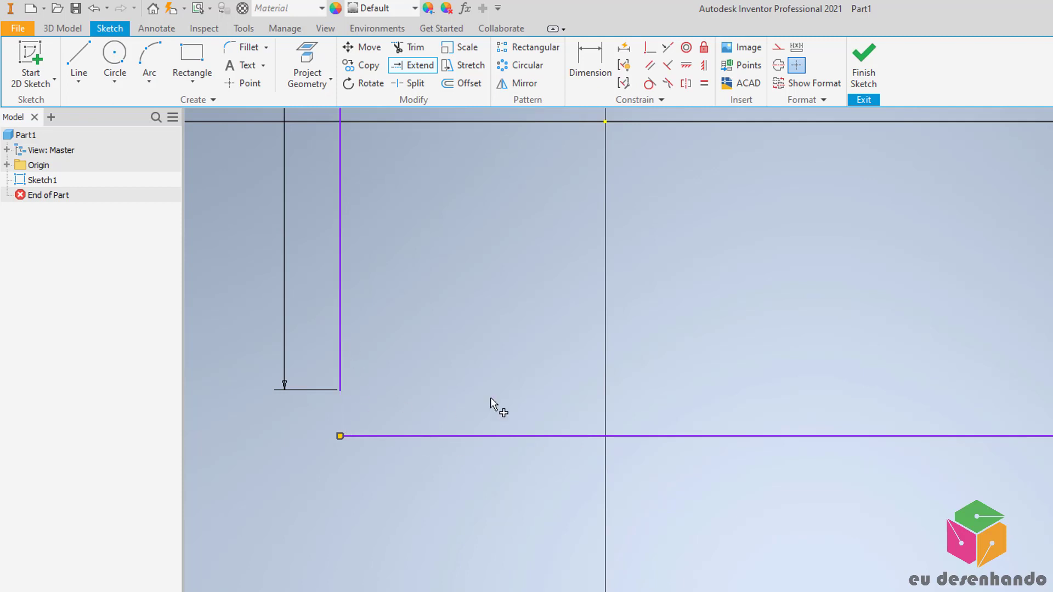
scroll(524, 428, "up", 10)
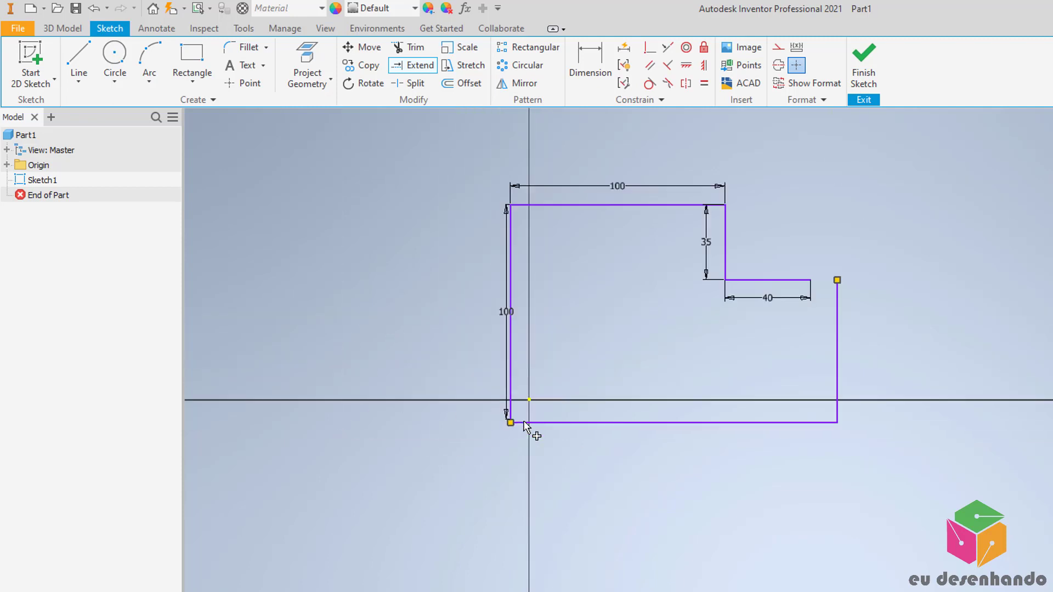
scroll(839, 294, "up", 5)
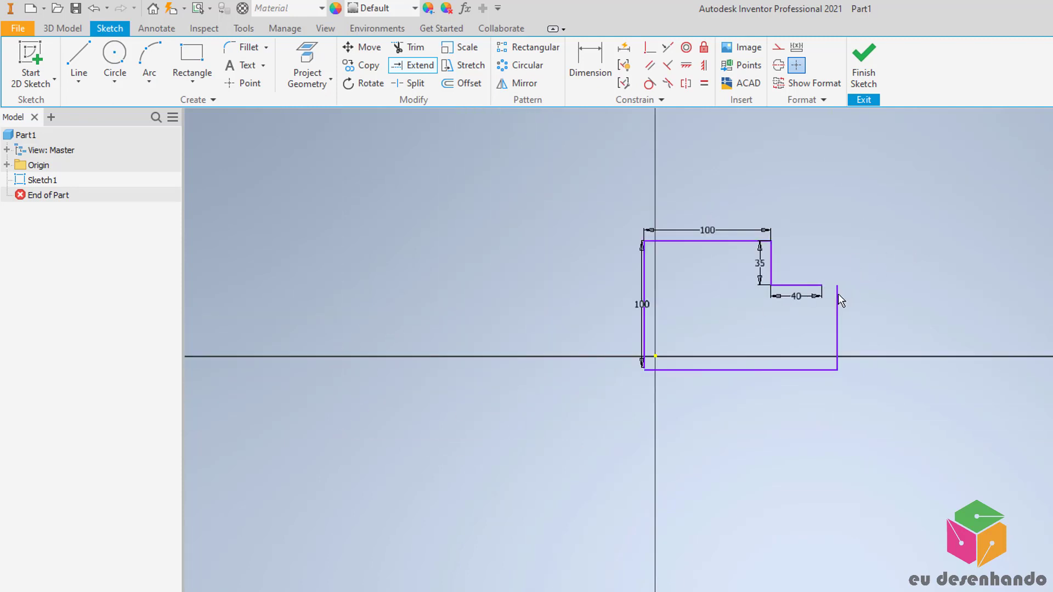
key("Escape")
scroll(843, 284, "down", 5)
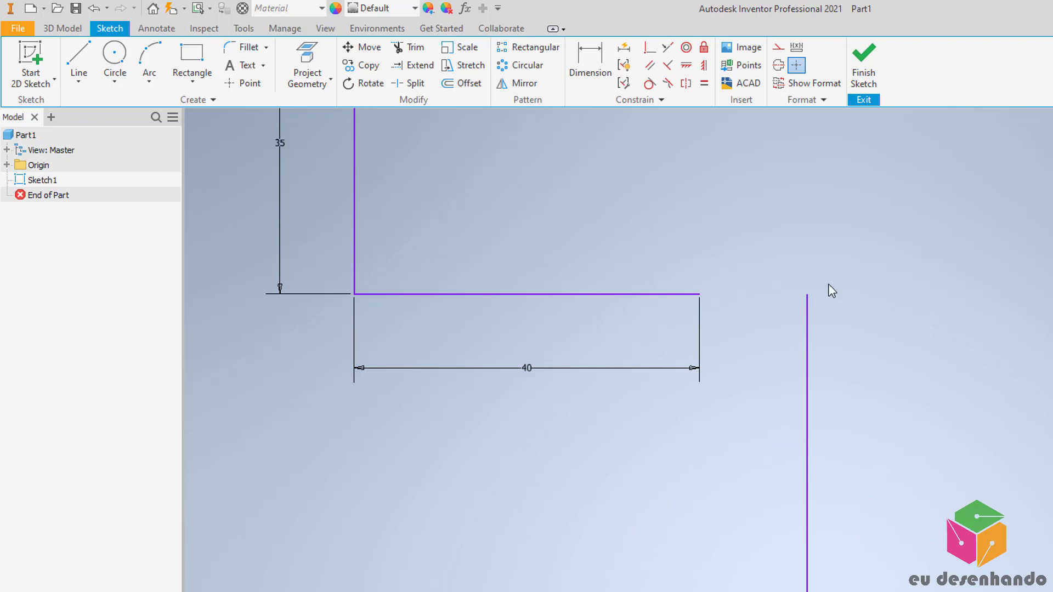
scroll(833, 315, "down", 3)
scroll(842, 324, "up", 4)
scroll(846, 328, "up", 5)
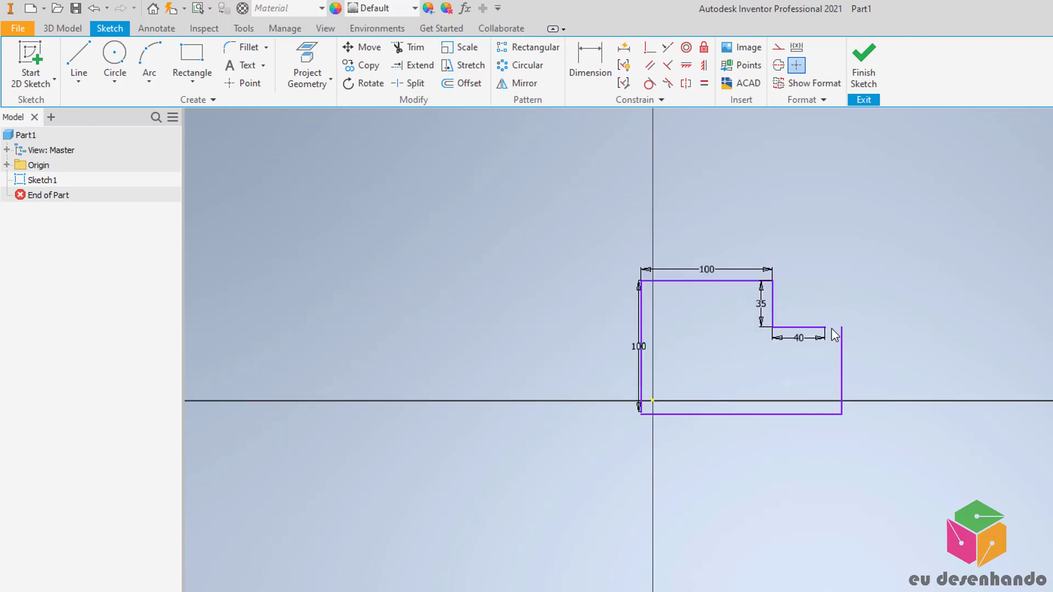
Step: Make the 40 mm step's end coincident with the right upright's top
scroll(846, 328, "down", 4)
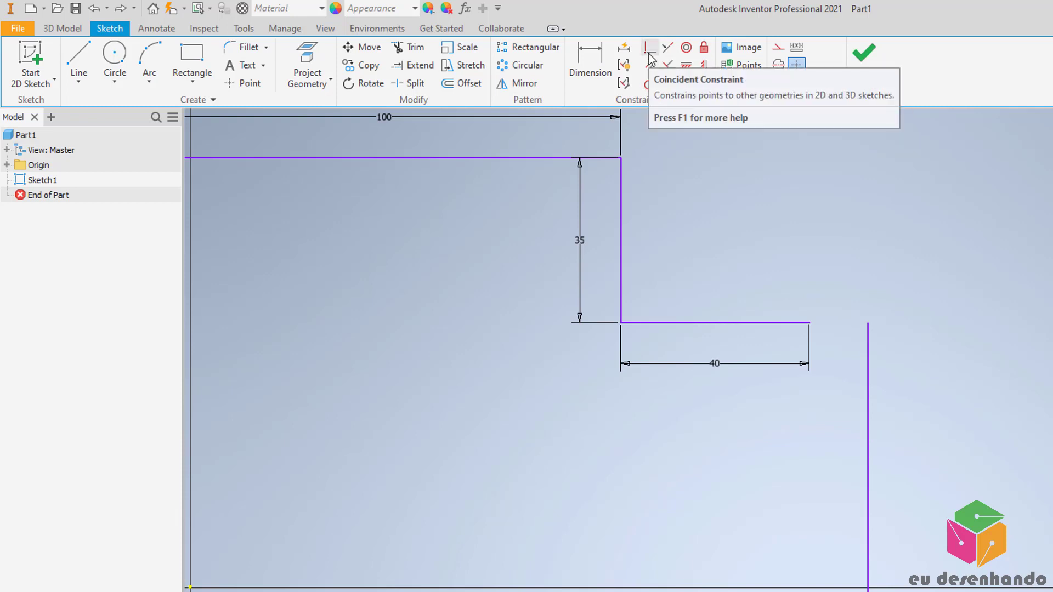
mouse_move(650, 47)
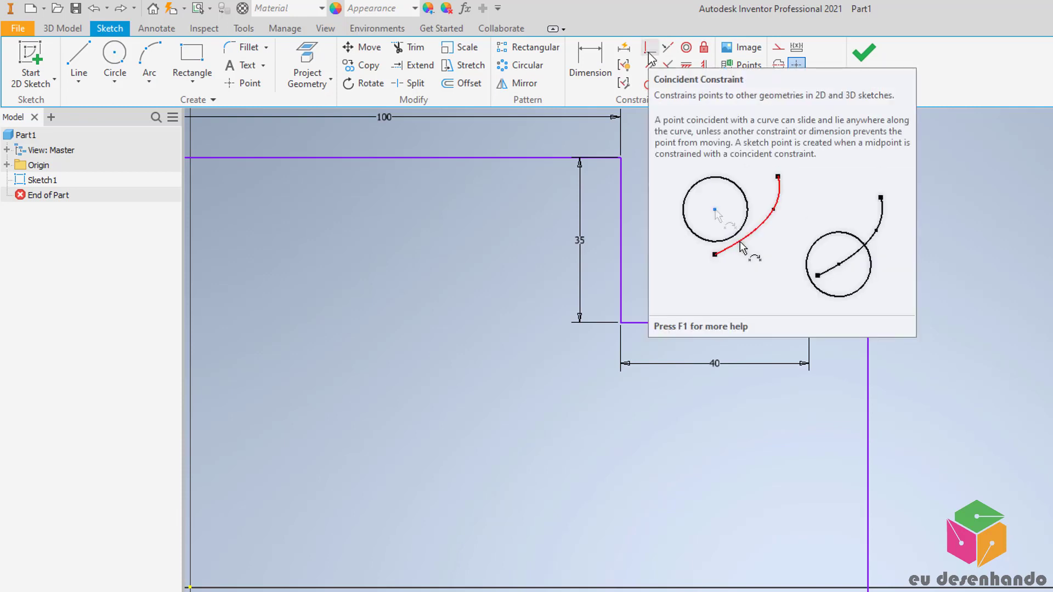
left_click(649, 52)
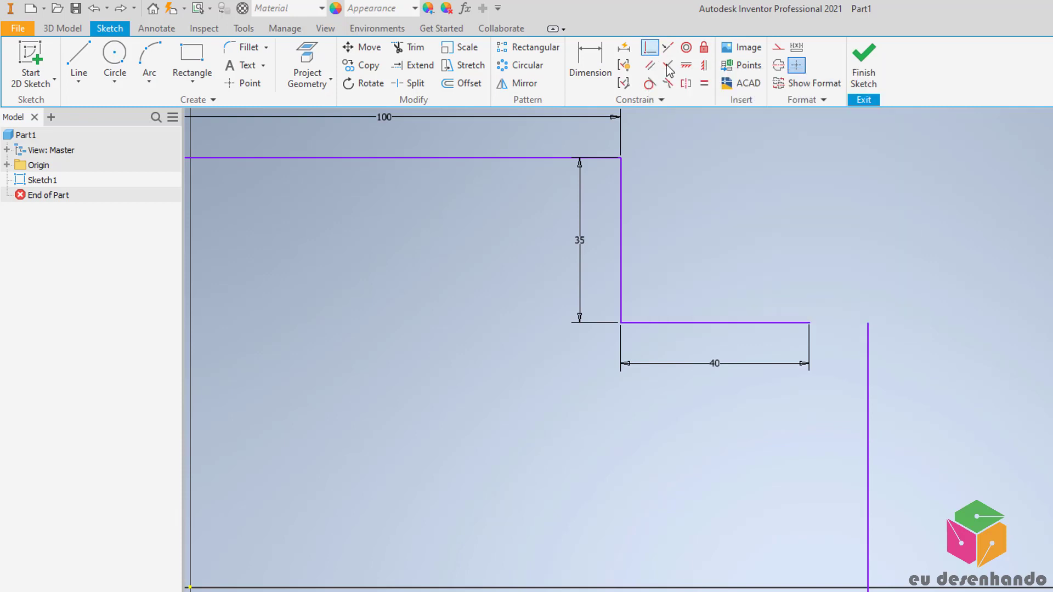
left_click(871, 324)
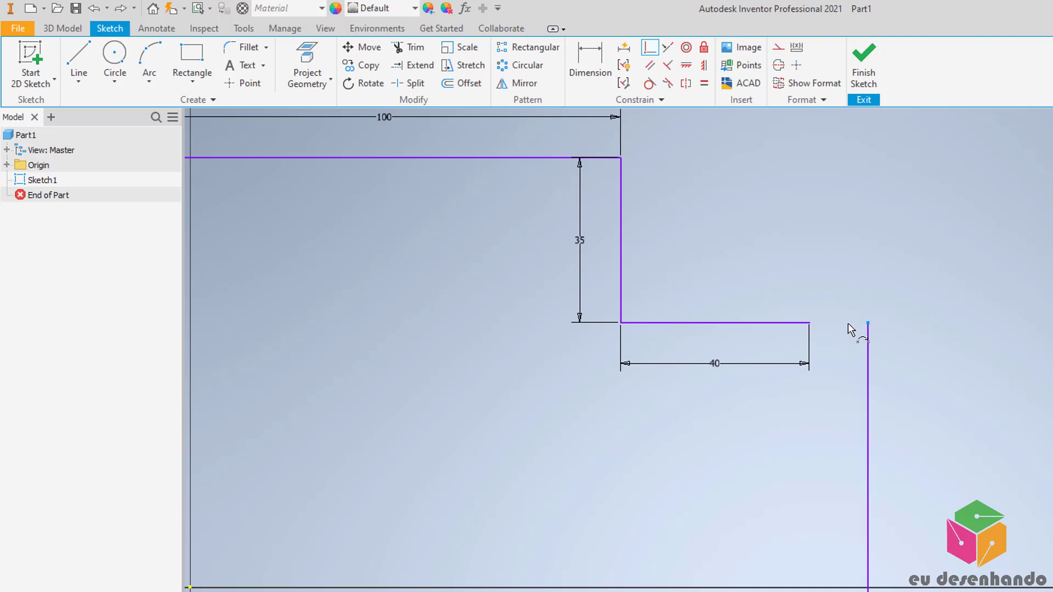
left_click(811, 322)
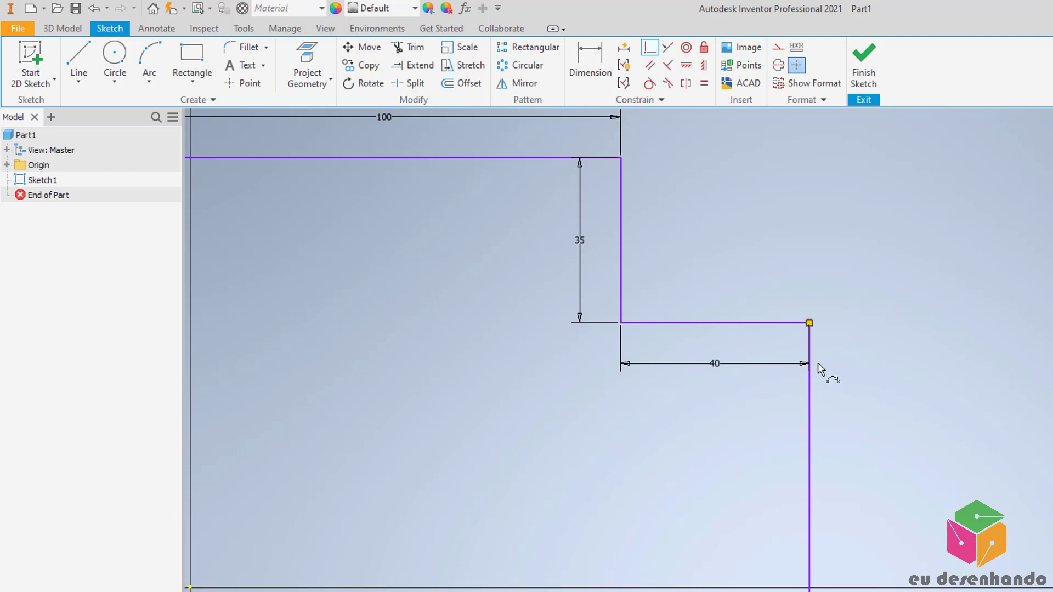
key("ctrl+z")
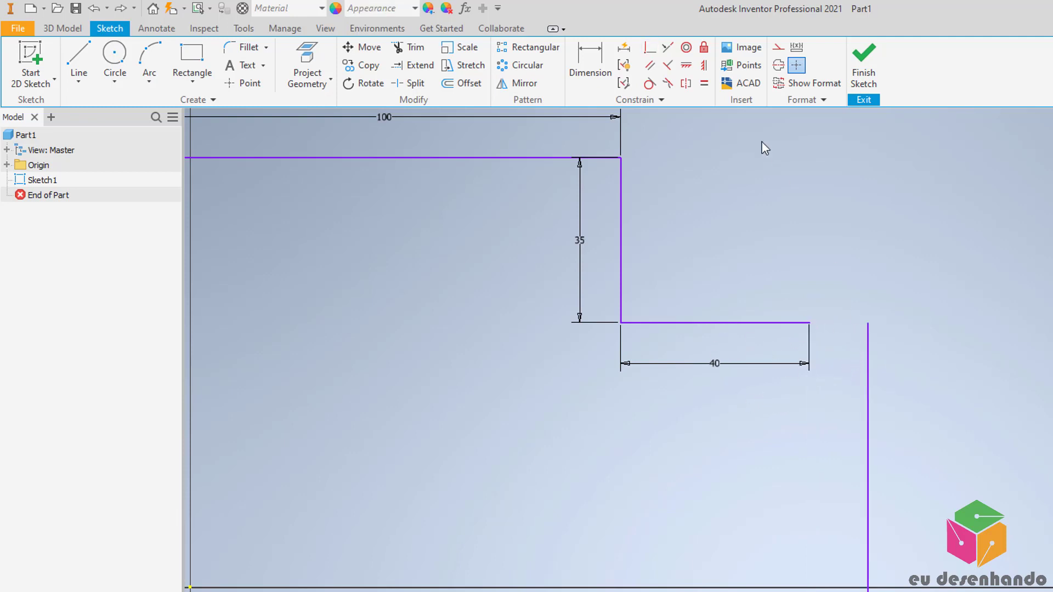
left_click(650, 47)
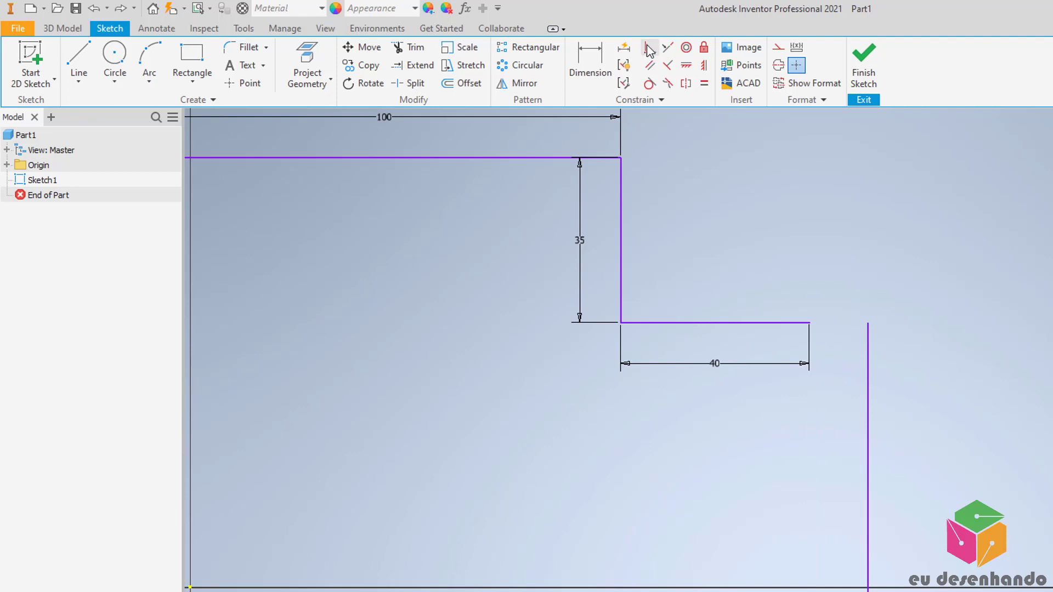
left_click(868, 325)
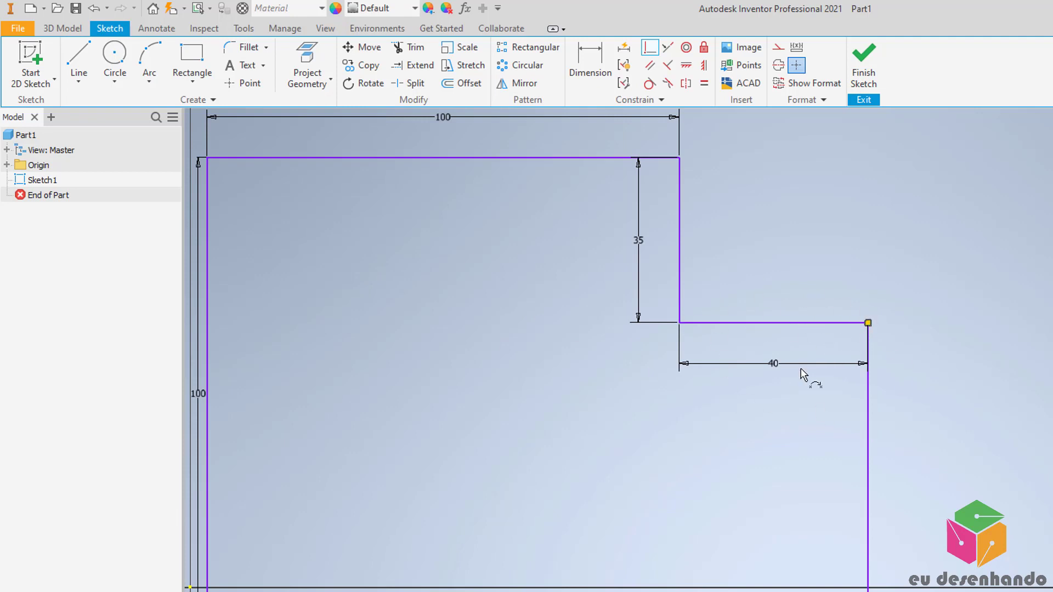
scroll(713, 335, "down", 2)
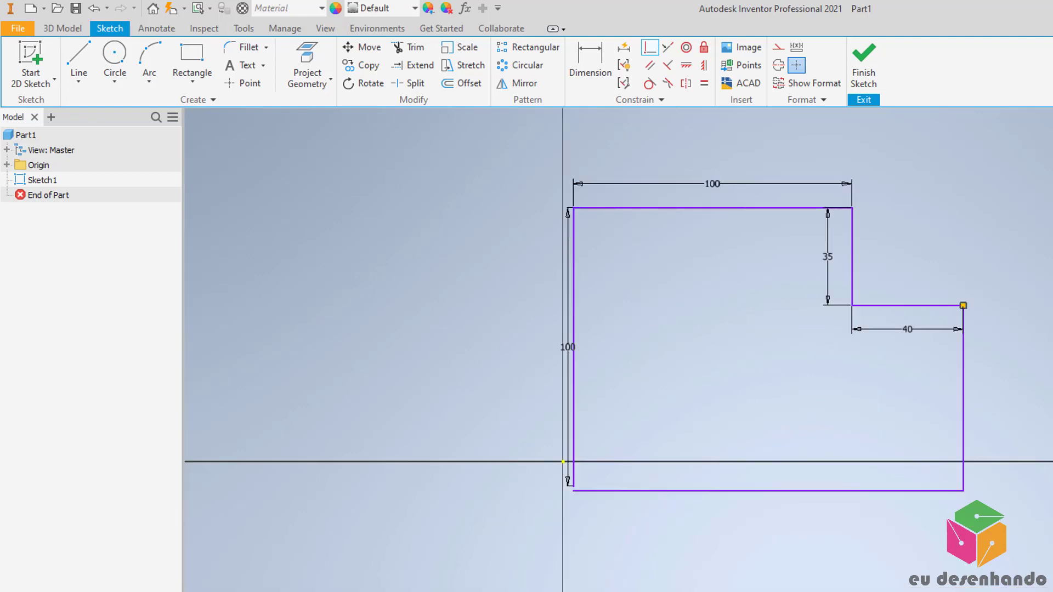
Step: Make the bottom line's loose end coincident with the left edge's lower end
left_click(656, 50)
scroll(560, 468, "down", 3)
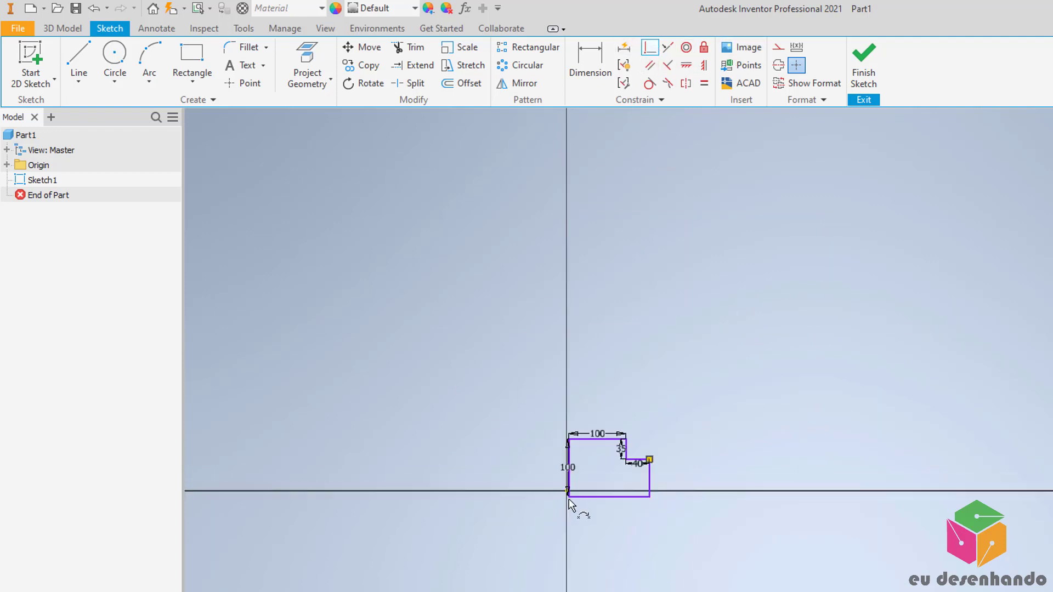
scroll(570, 483, "up", 6)
scroll(569, 499, "up", 4)
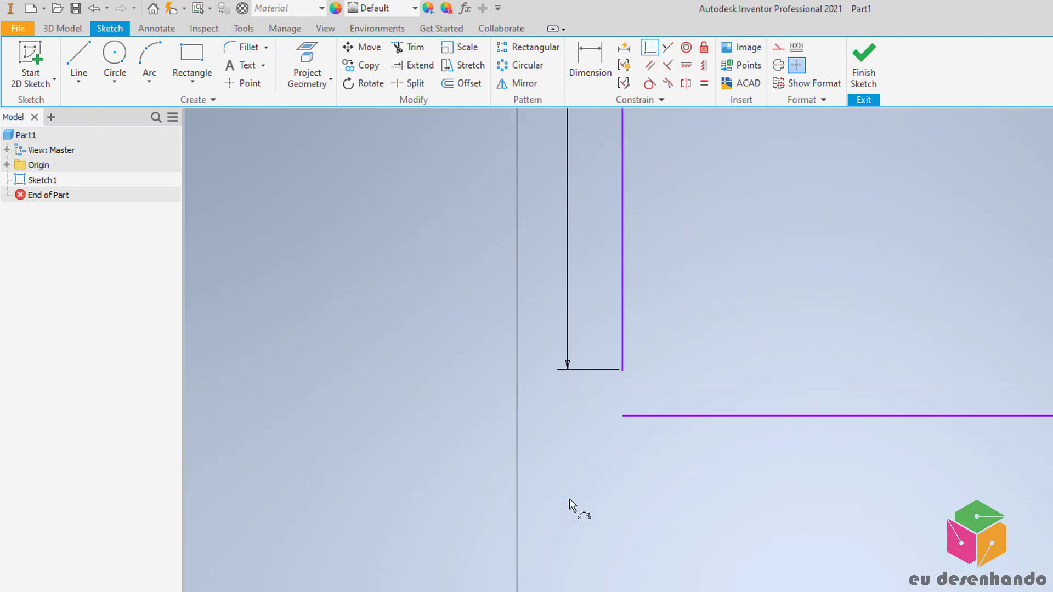
left_click(622, 415)
left_click(622, 369)
scroll(603, 395, "up", 2)
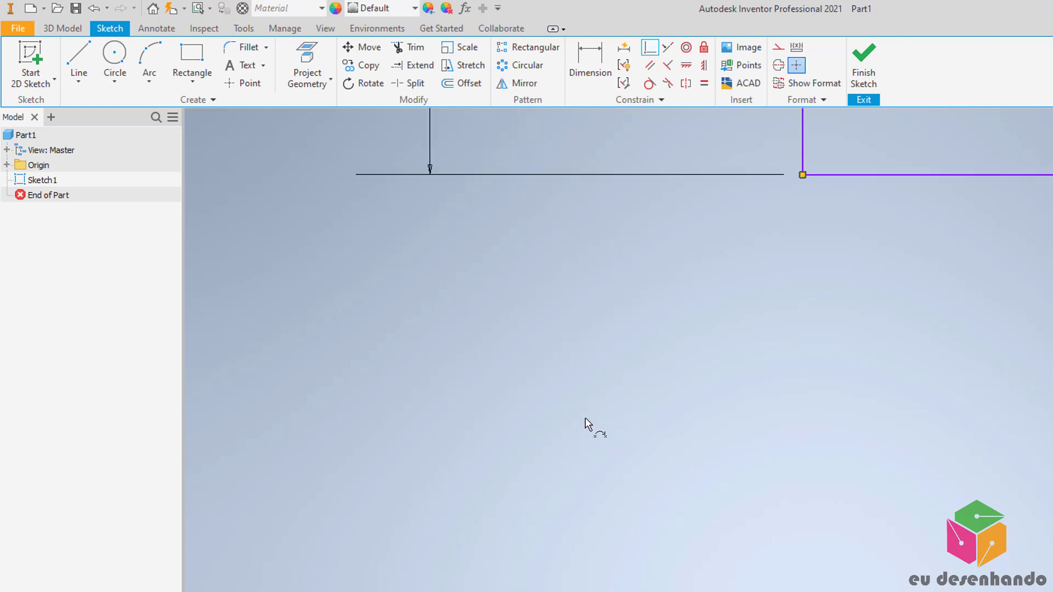
scroll(587, 428, "down", 4)
scroll(586, 424, "down", 3)
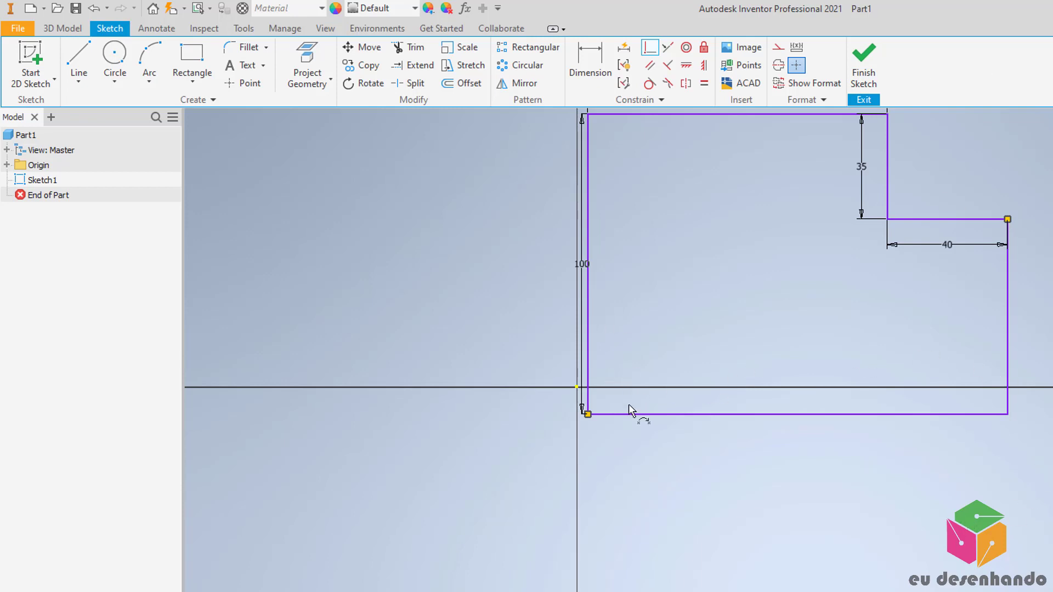
scroll(607, 551, "down", 1)
scroll(628, 393, "down", 3)
scroll(631, 393, "up", 4)
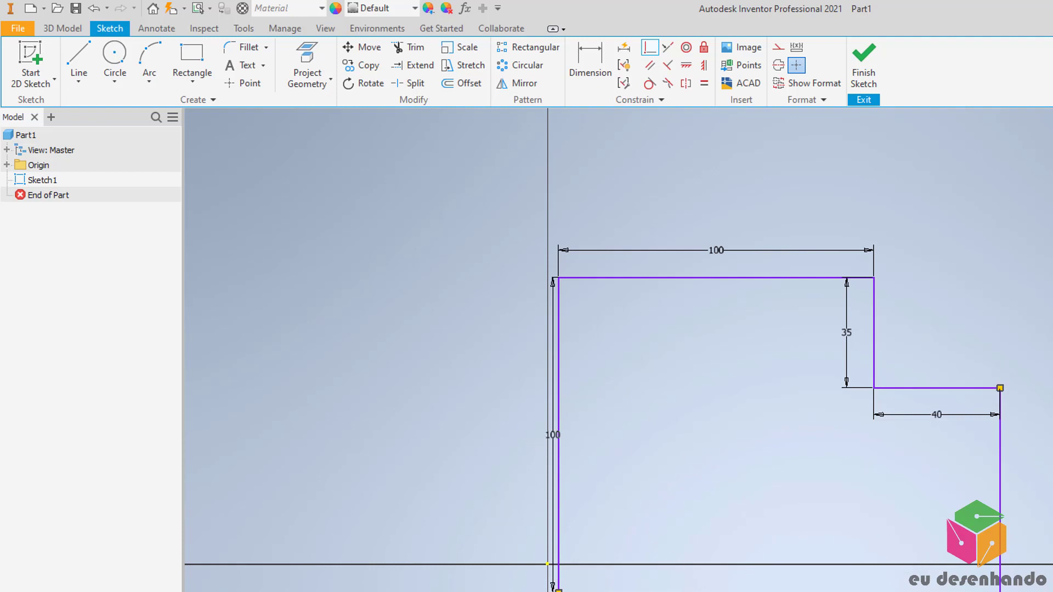
Step: Switch to the Photoshop reference drawing and zoom in to read the 98,96 left-edge dimension
key("alt+Tab")
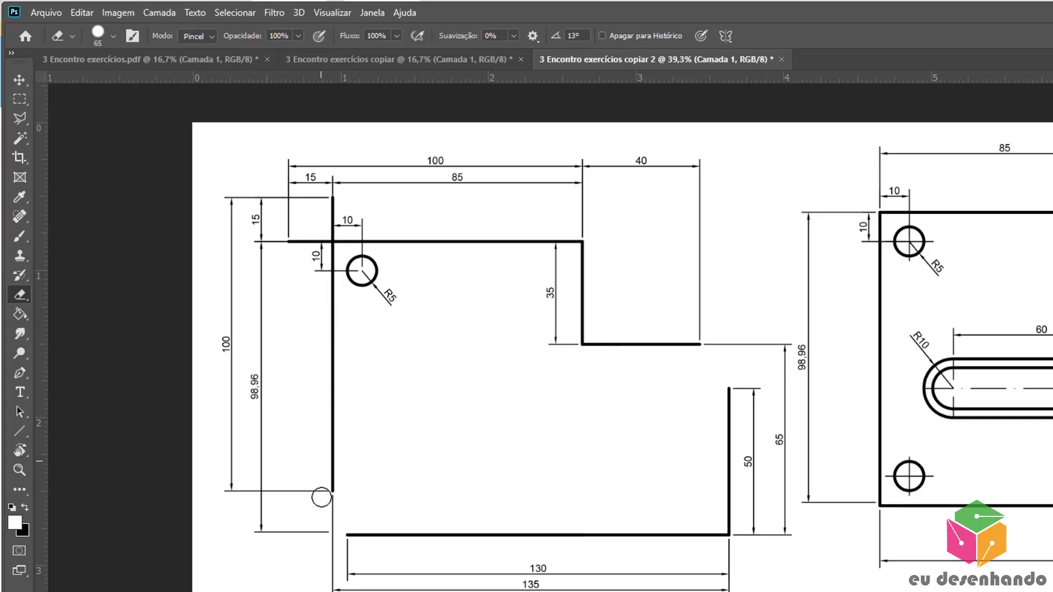
scroll(814, 370, "up", 1, "alt")
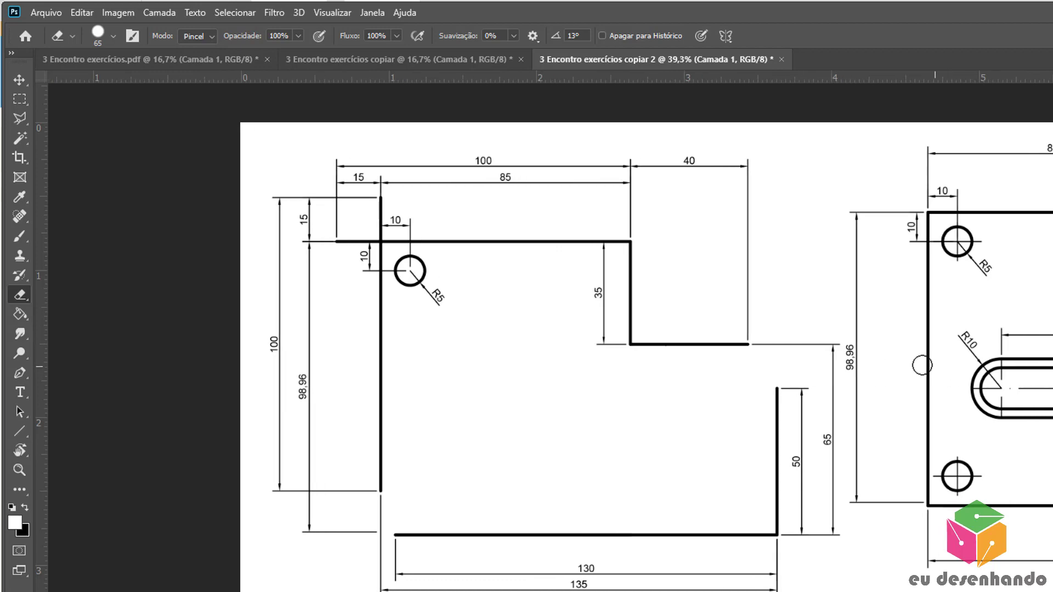
scroll(905, 363, "up", 1, "alt")
scroll(904, 365, "up", 1, "alt")
scroll(799, 364, "up", 1, "alt")
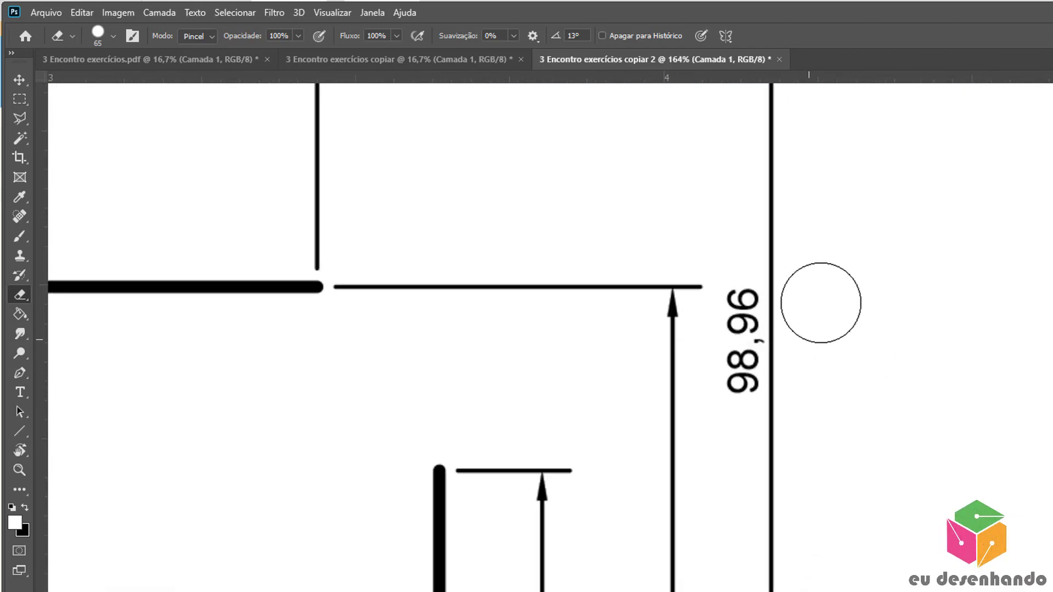
scroll(899, 339, "down", 1, "alt")
scroll(899, 339, "down", 1, "alt")
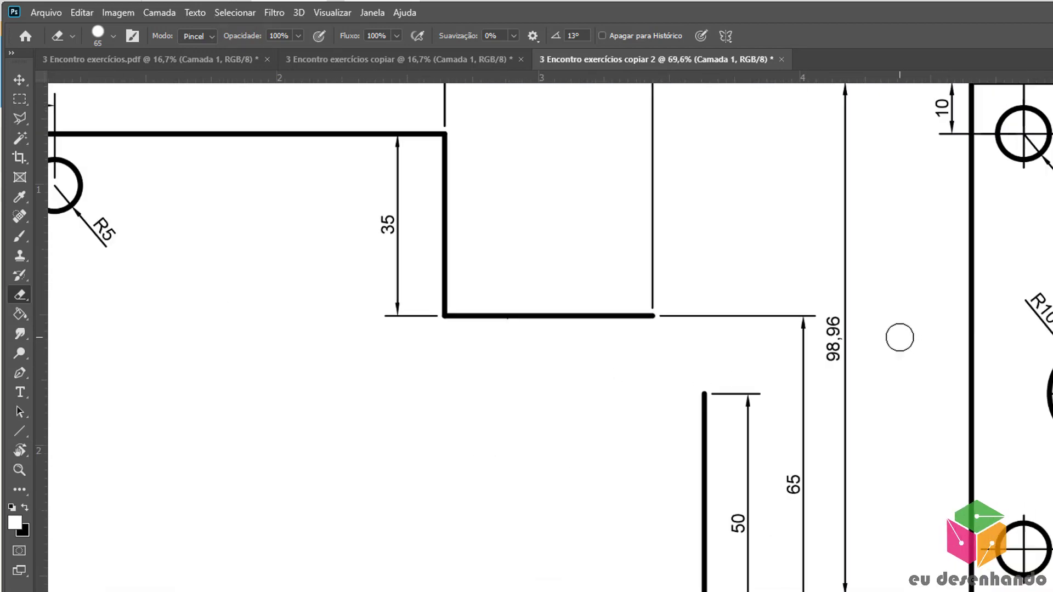
scroll(900, 337, "down", 1, "alt")
scroll(900, 337, "down", 1, "alt")
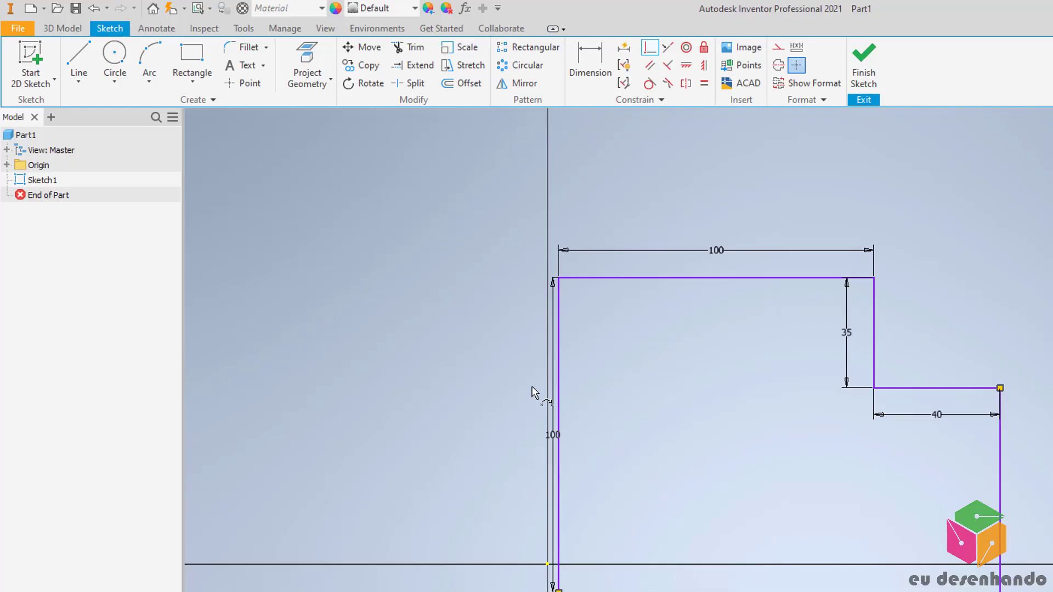
Step: Change the left edge's 100 vertical dimension to 98,96
key("Escape")
scroll(555, 442, "down", 3)
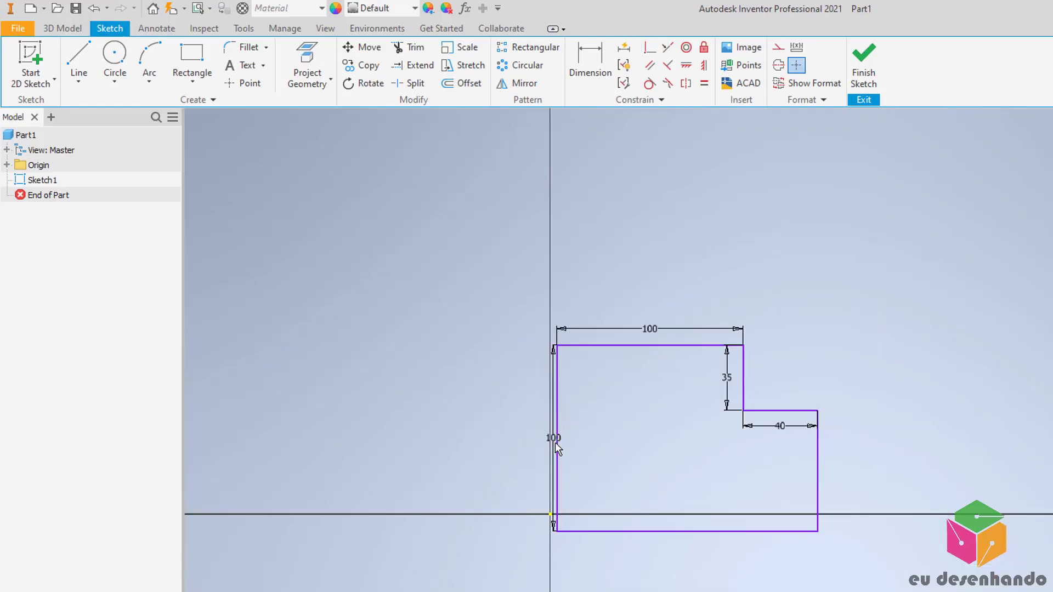
scroll(555, 442, "up", 4)
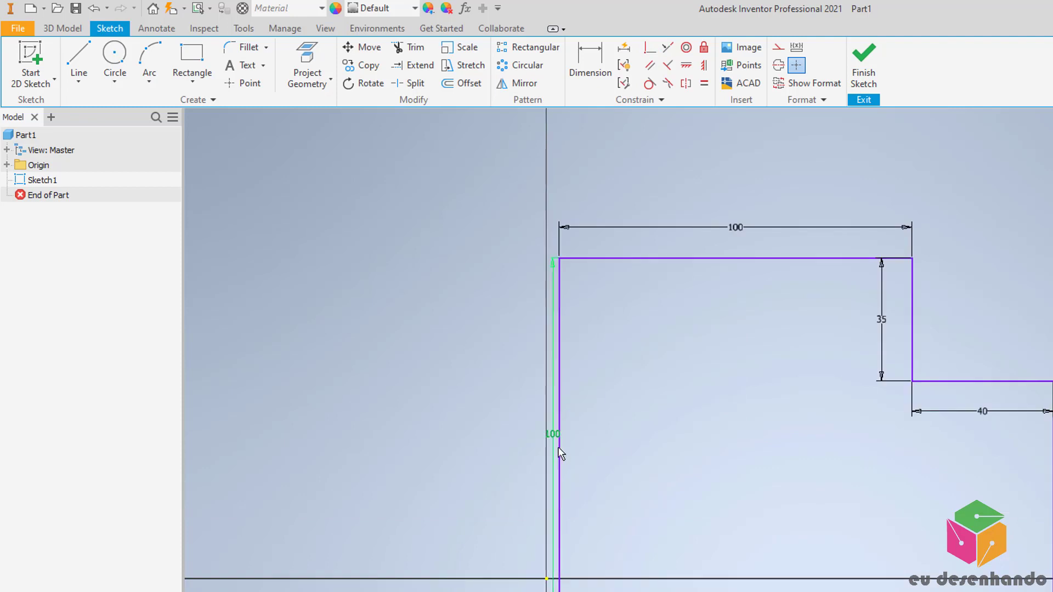
scroll(559, 448, "up", 1)
scroll(558, 448, "up", 5)
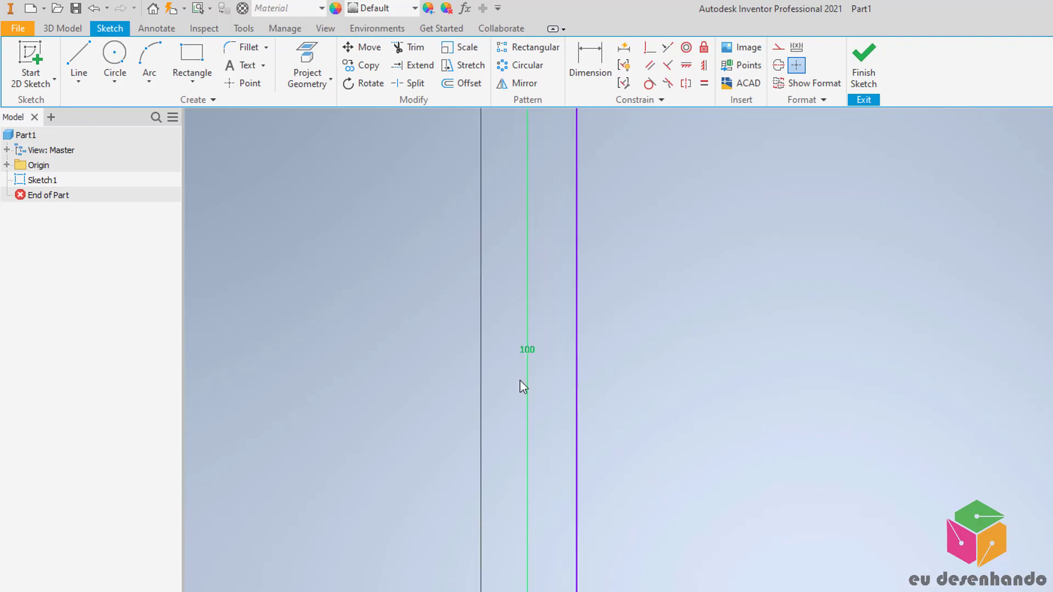
double_click(525, 349)
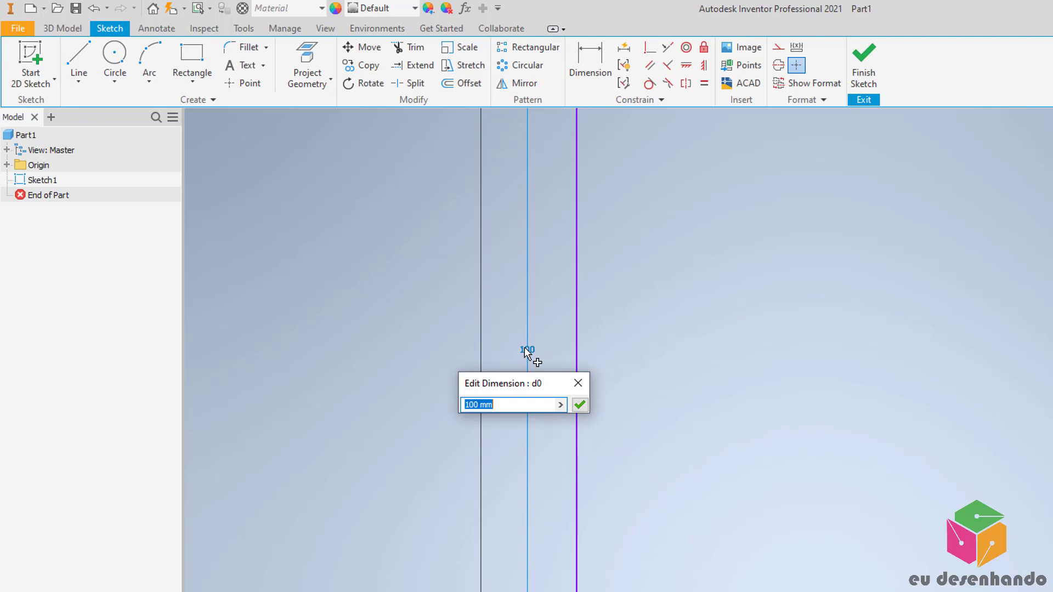
type("98,96")
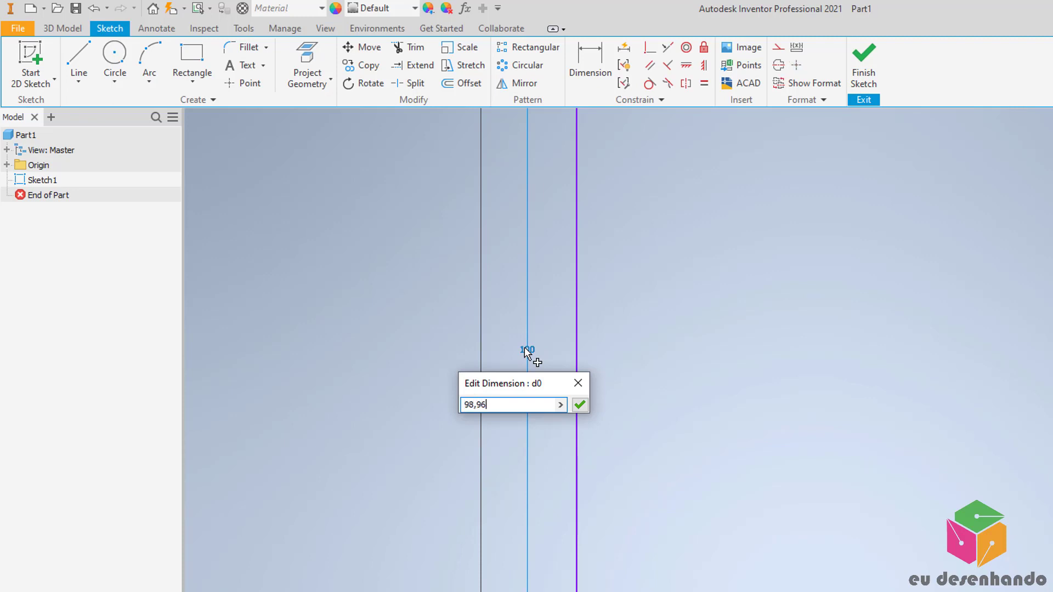
key("Return")
scroll(738, 472, "up", 2)
key("alt")
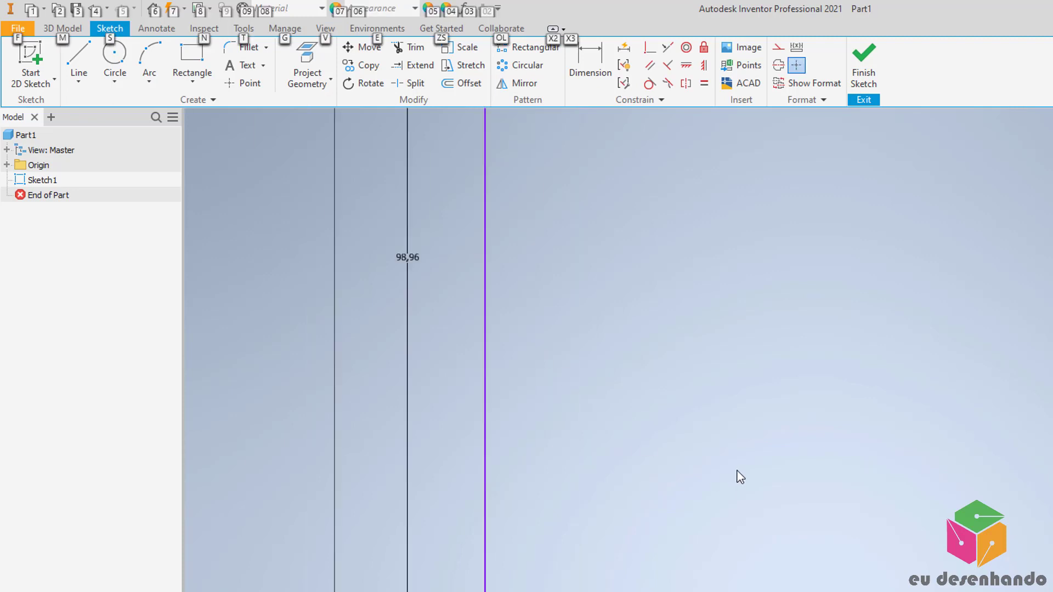
scroll(740, 477, "down", 3)
scroll(823, 483, "up", 3)
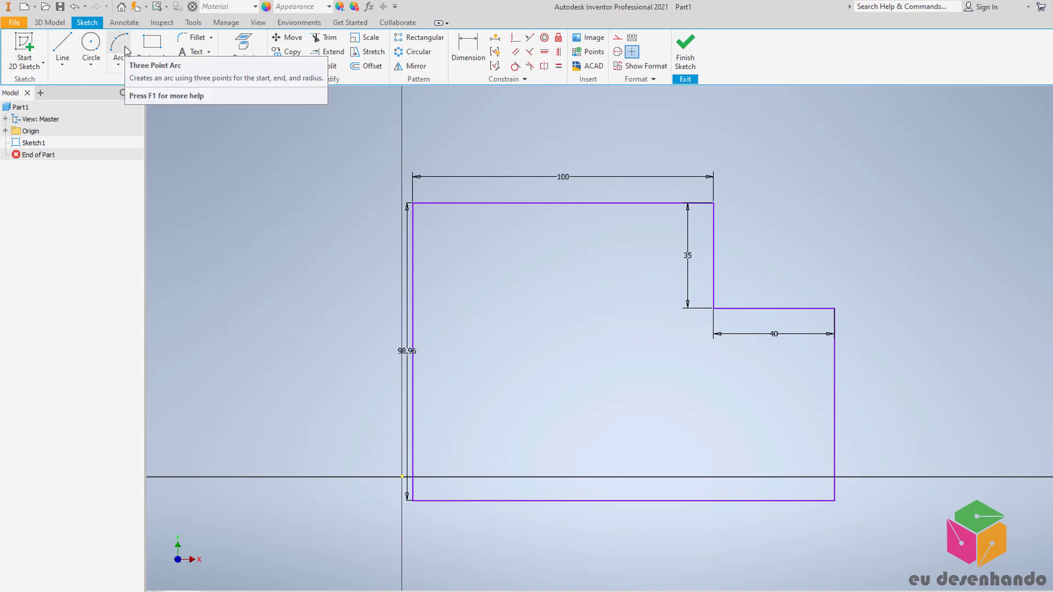
Step: Draw a 10 mm diameter center-point circle near the profile's top-left corner
left_click(90, 65)
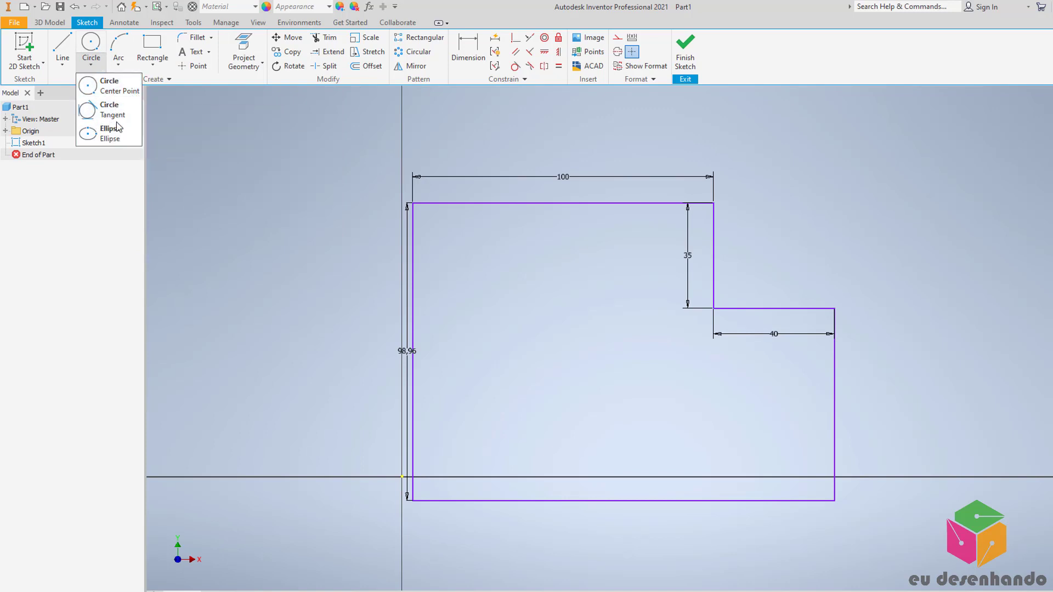
left_click(96, 50)
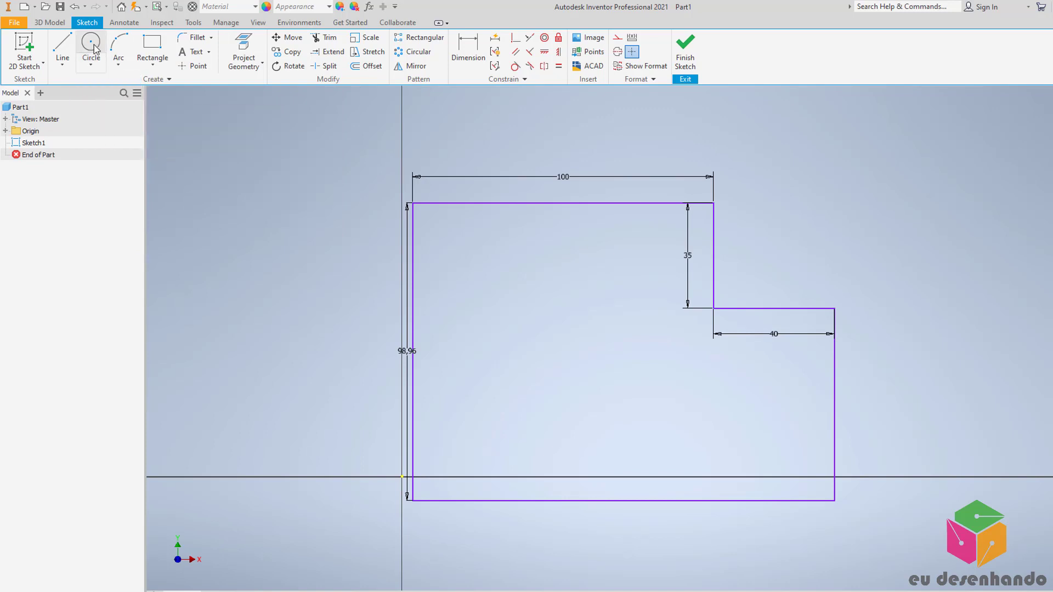
left_click(463, 270)
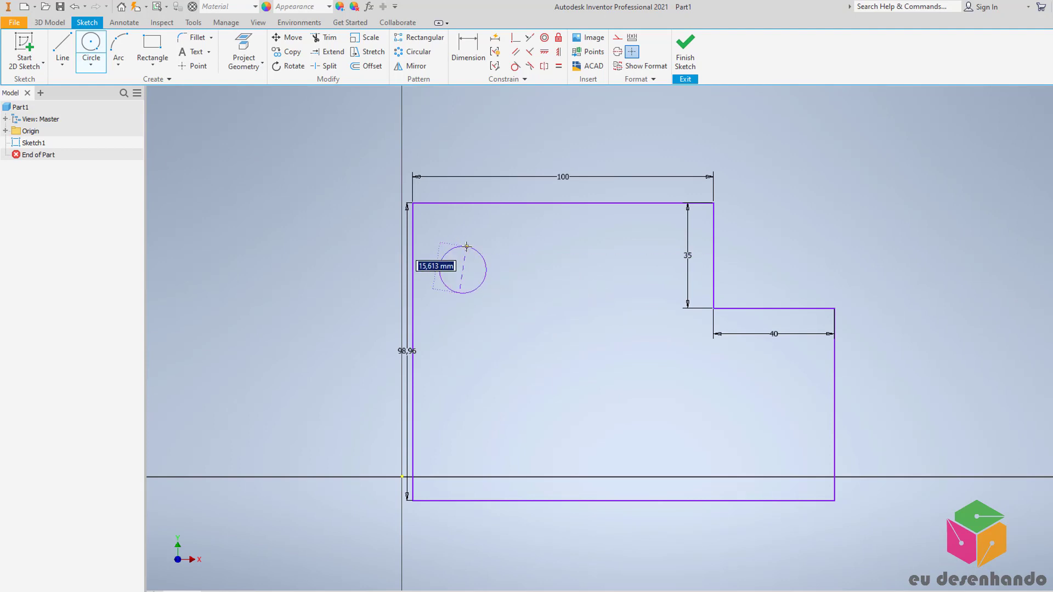
type("1")
key("Return")
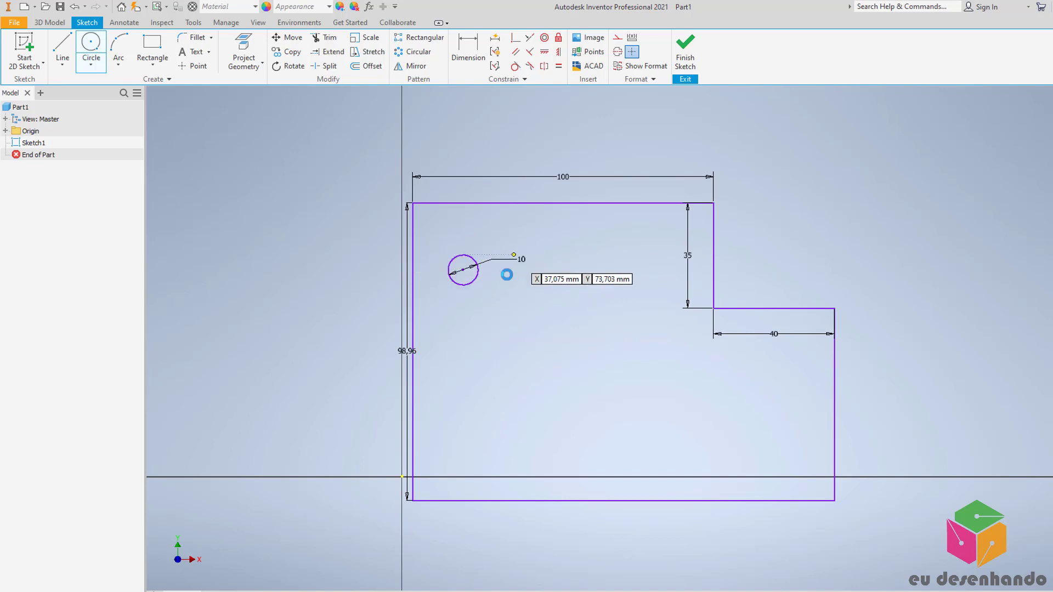
key("Escape")
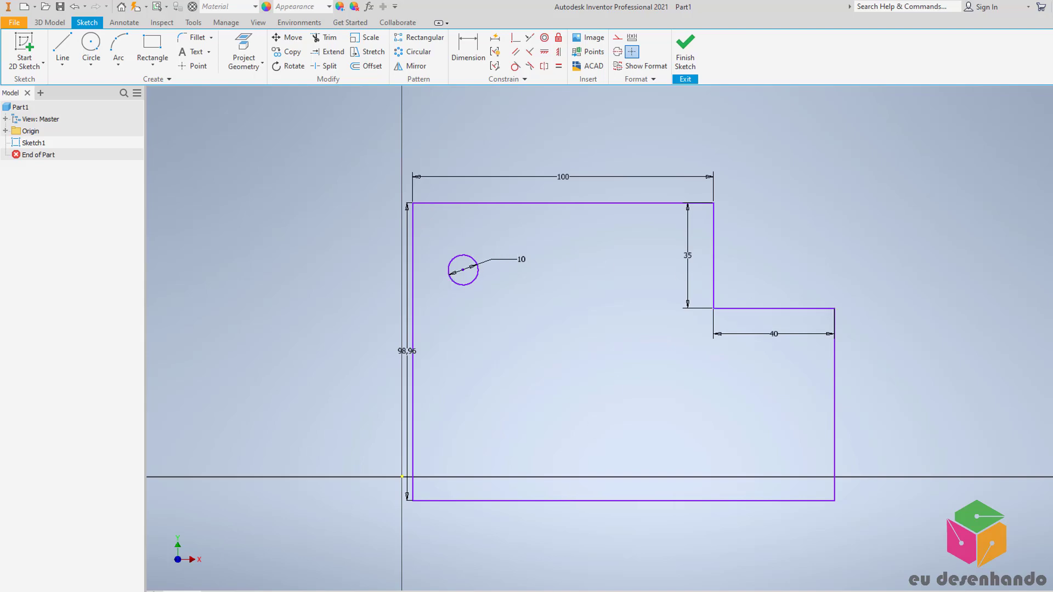
Step: Check the hole position on the Photoshop reference, then return to the Inventor sketch
key("alt+Tab")
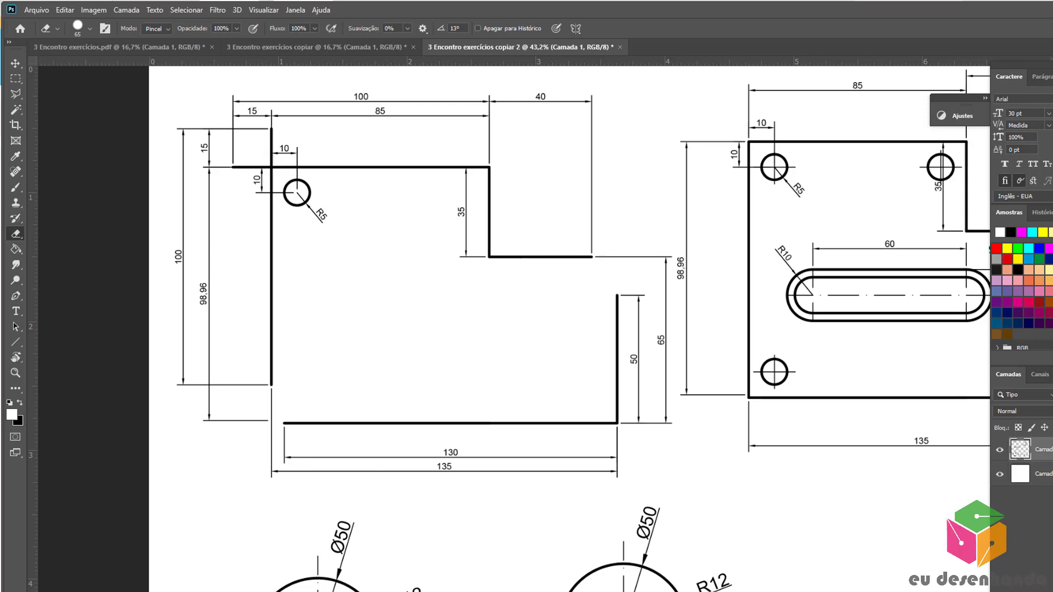
left_click(504, 545)
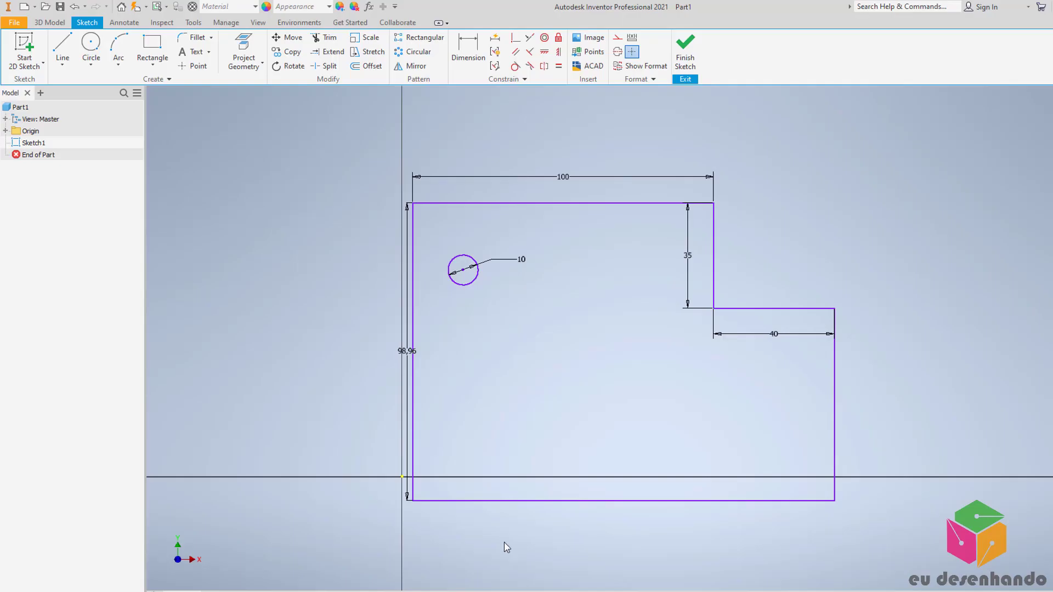
scroll(427, 232, "down", 5)
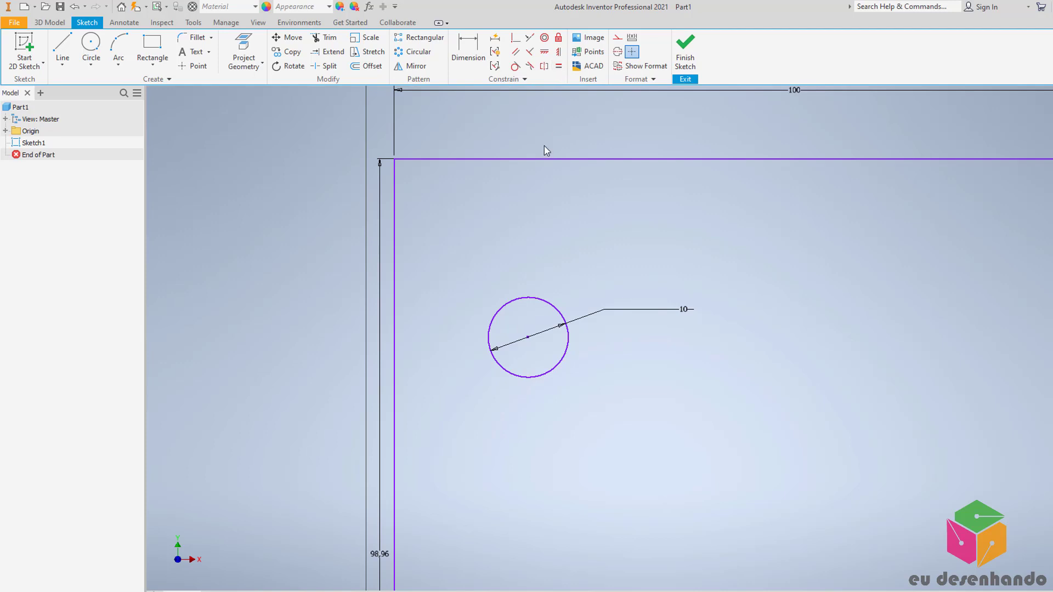
scroll(451, 362, "up", 5)
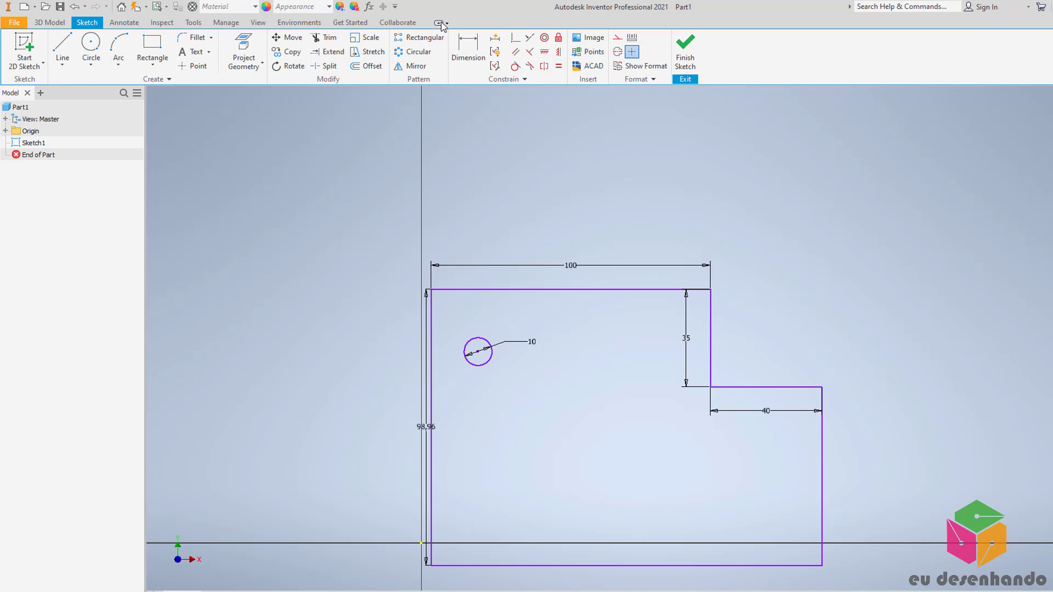
left_click(475, 49)
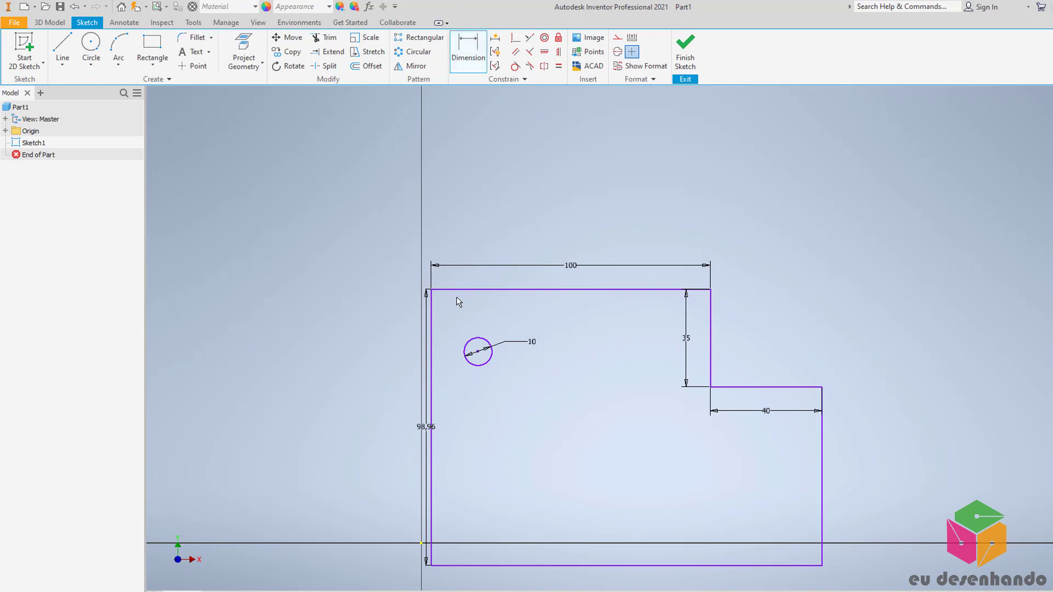
Step: Place a 10 mm dimension from the circle's centre to the plate's top edge
left_click(478, 341)
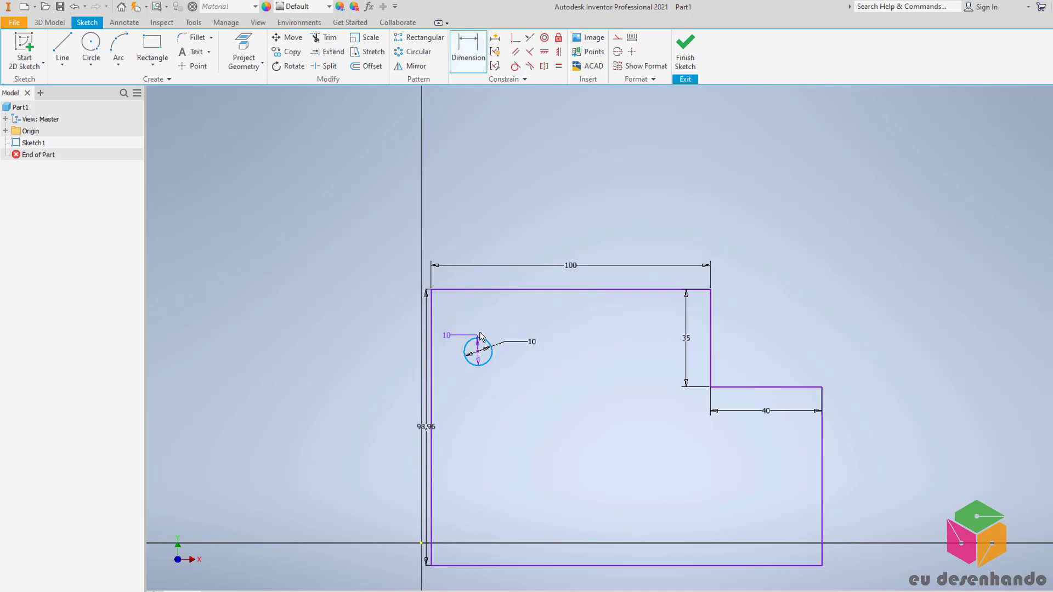
left_click(481, 295)
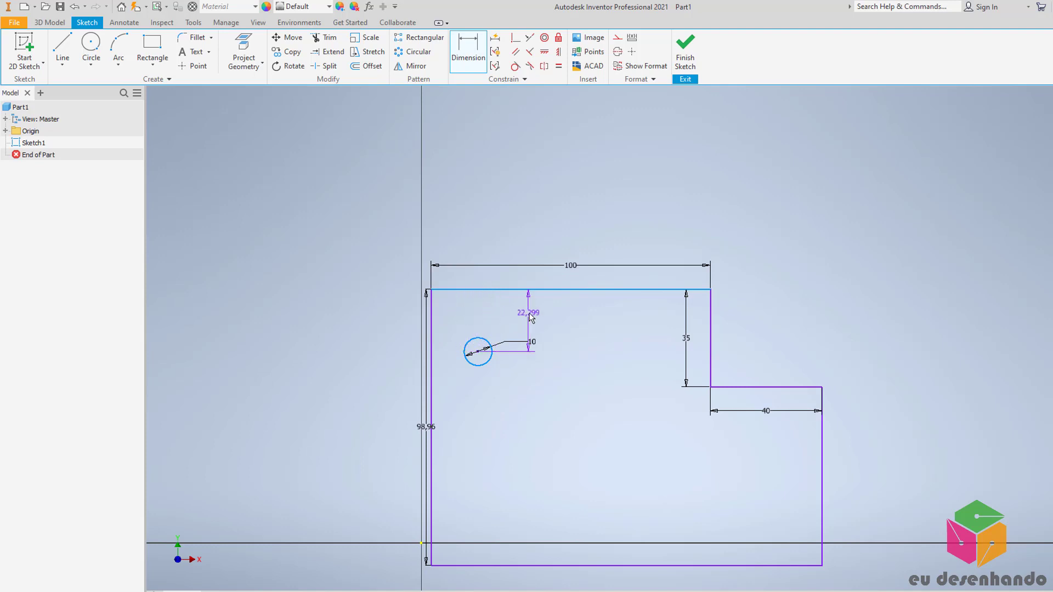
left_click(571, 318)
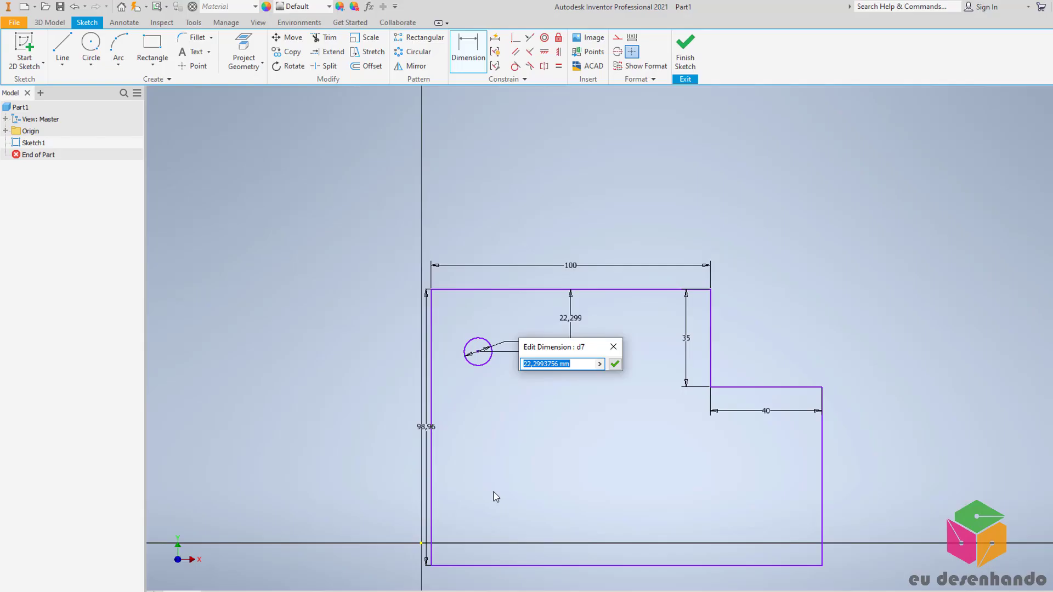
type("10")
key("Return")
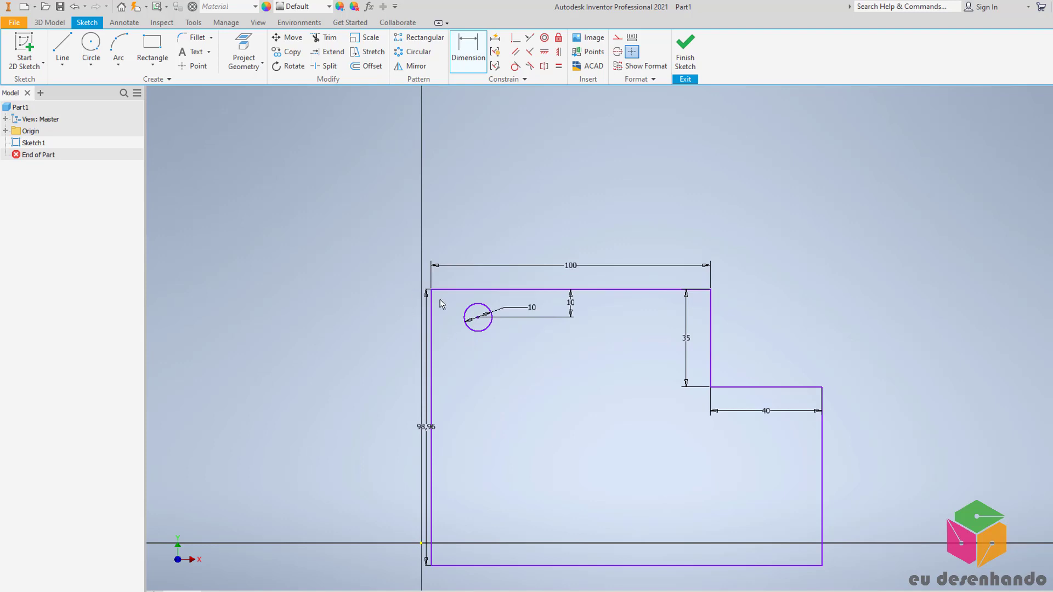
scroll(439, 301, "down", 3)
scroll(442, 303, "up", 8)
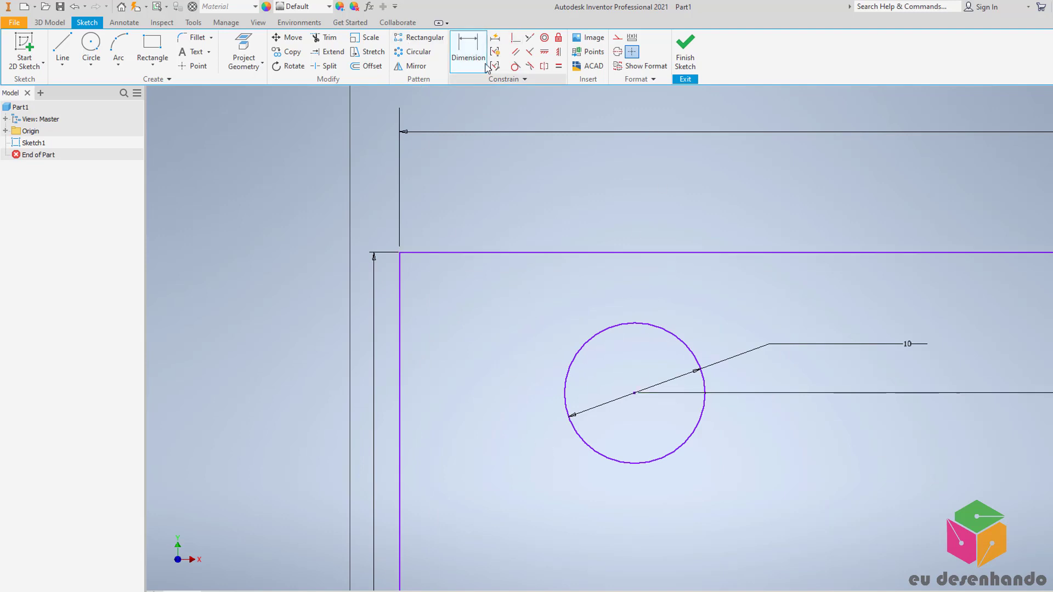
Step: Add a 10 mm horizontal dimension from the circle to the left edge, placed near the circle
left_click(565, 396)
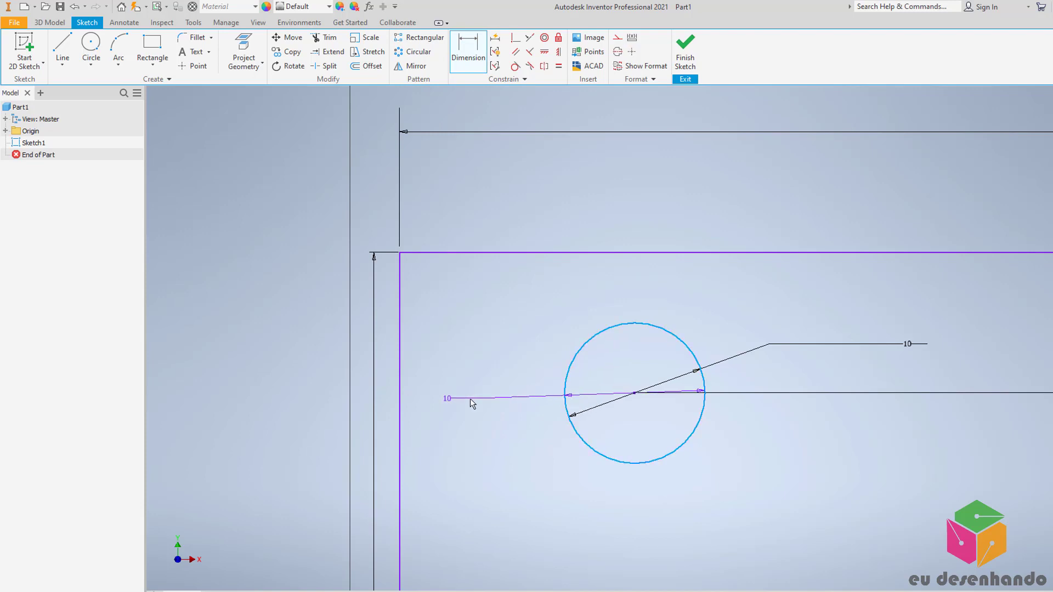
left_click(401, 395)
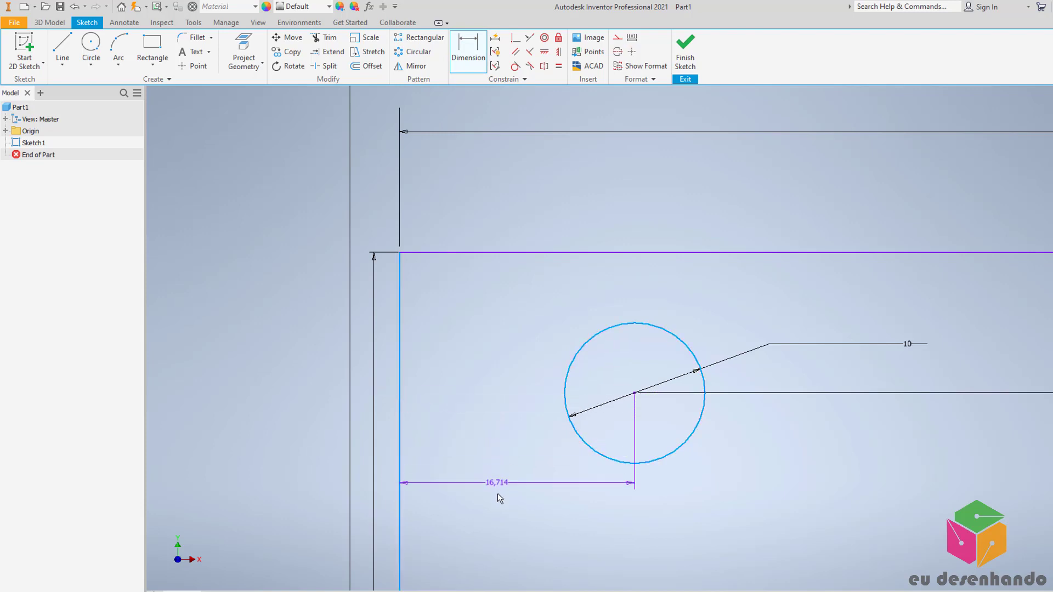
left_click(495, 507)
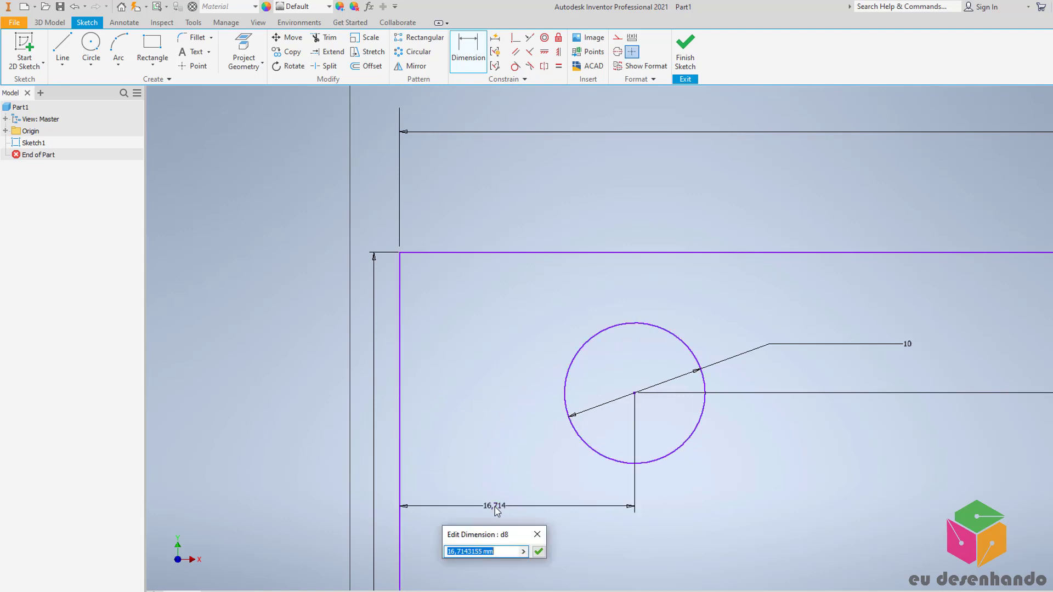
type("10")
key("Return")
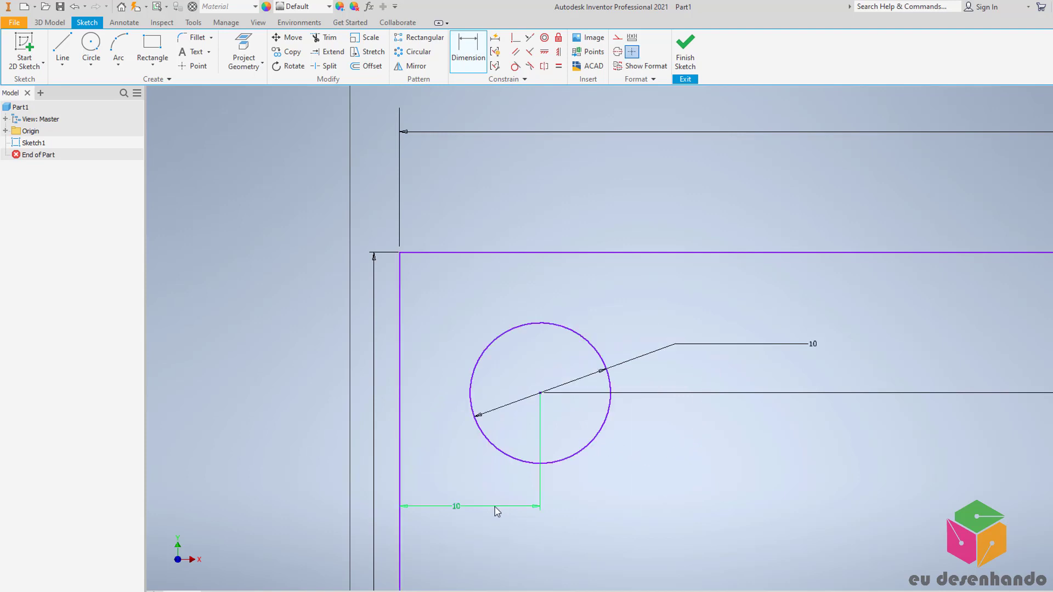
scroll(600, 340, "down", 3)
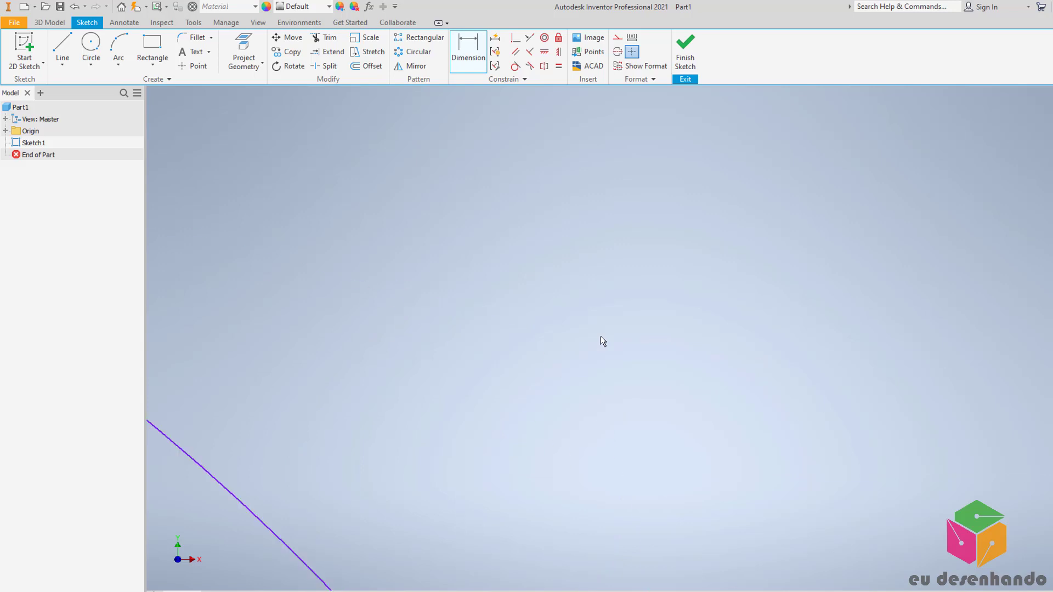
scroll(600, 340, "up", 8)
scroll(602, 340, "down", 2)
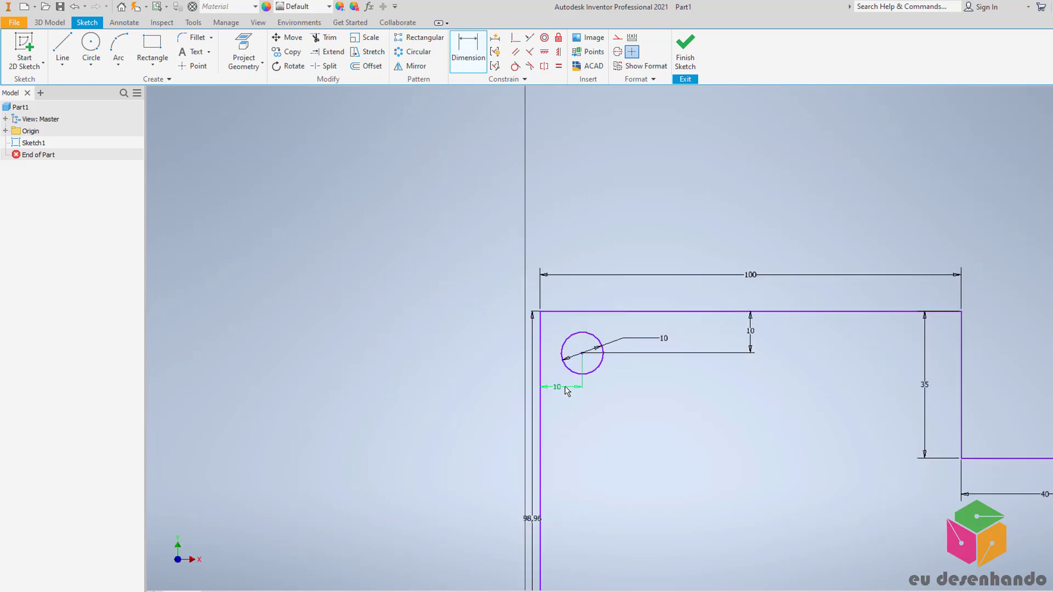
left_click(565, 387)
scroll(485, 327, "up", 5)
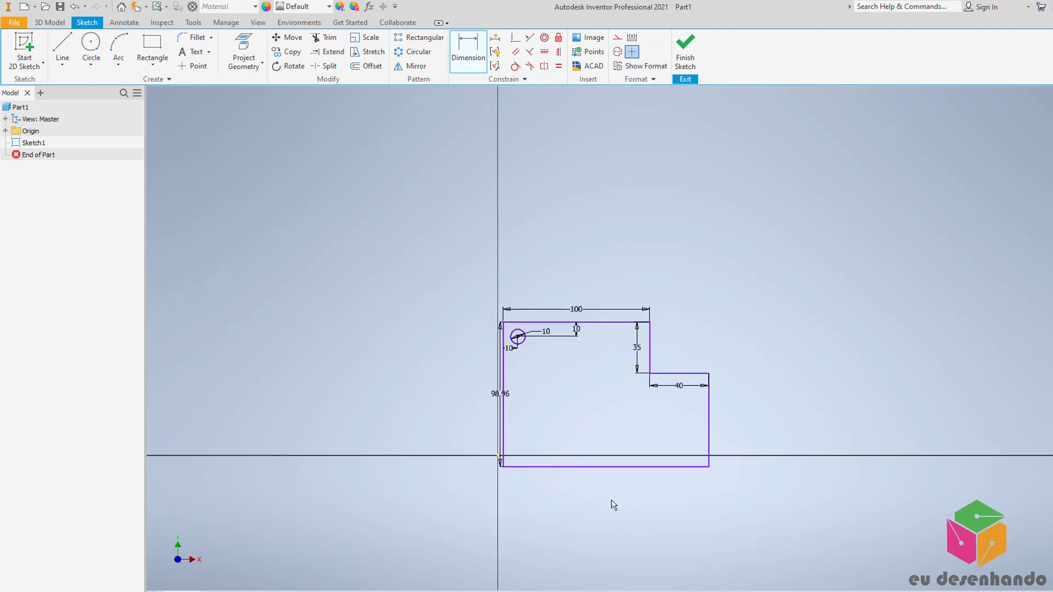
Step: Finish Sketch1 and pan the 3D view so the profile sits left of centre
left_click(685, 52)
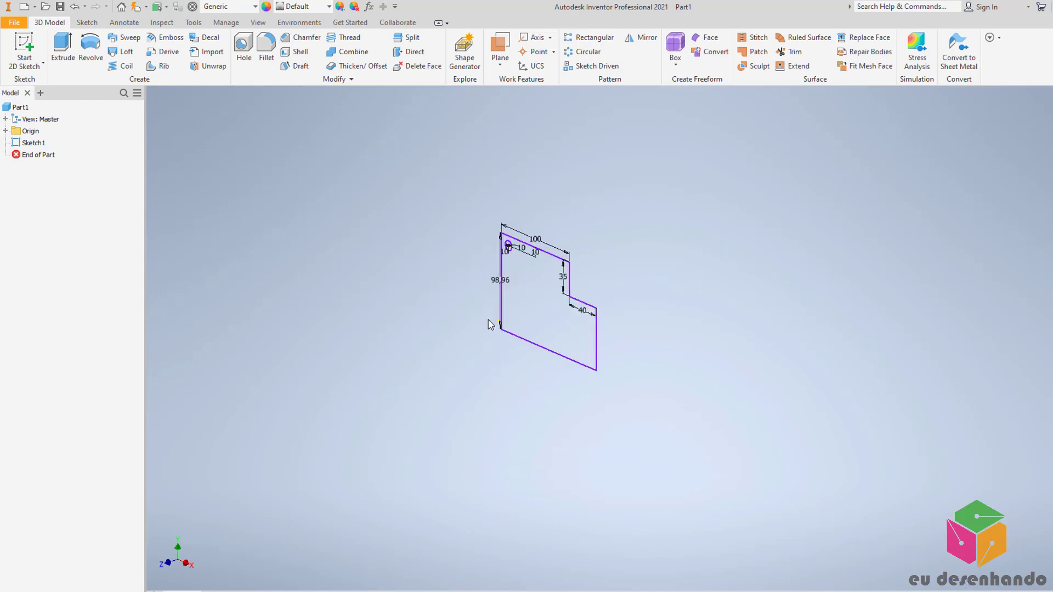
scroll(490, 325, "up", 3)
scroll(545, 242, "down", 2)
middle_click_drag(545, 241, 427, 284)
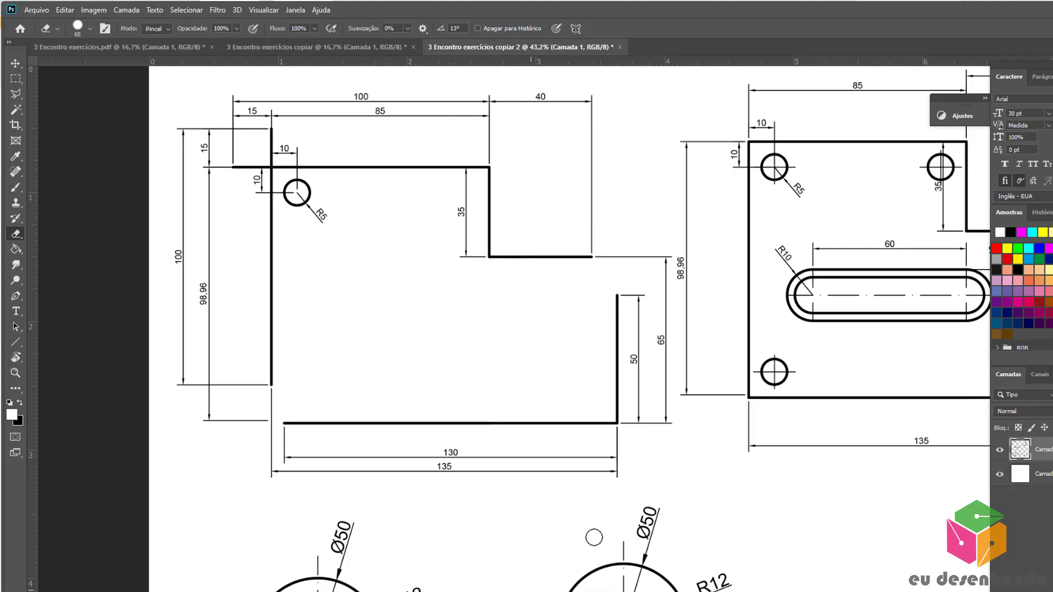
scroll(432, 337, "down", 1)
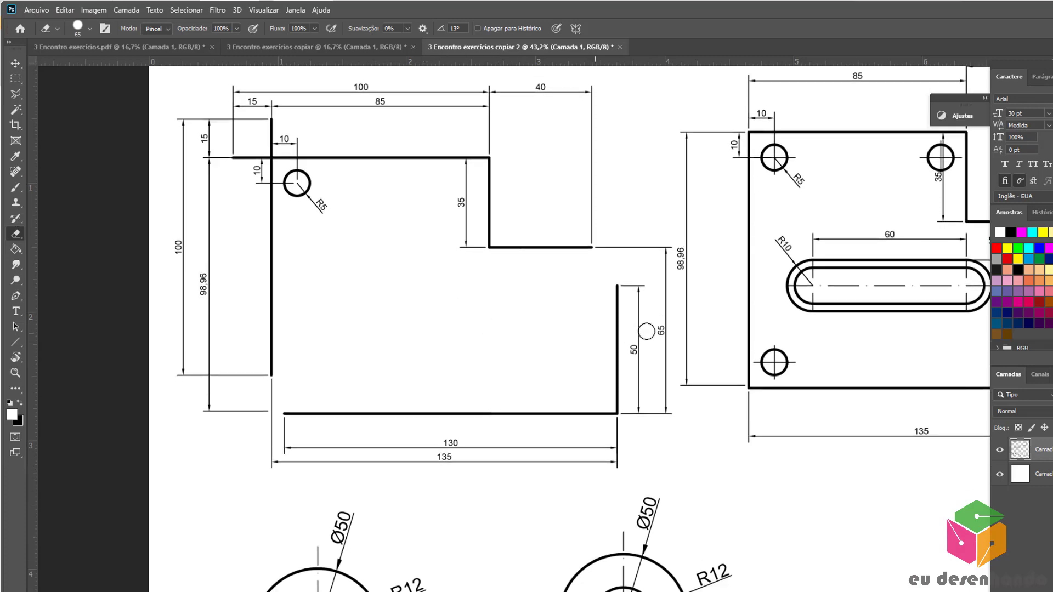
scroll(496, 339, "right", 1, "ctrl")
scroll(467, 335, "right", 1, "ctrl")
scroll(411, 349, "down", 1, "alt")
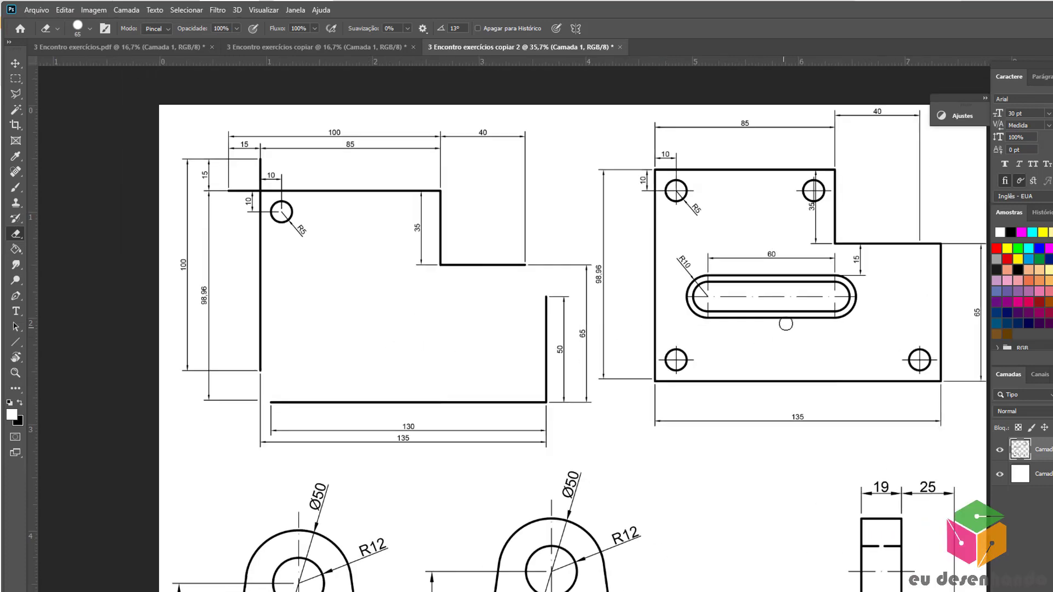
scroll(785, 324, "down", 1, "alt")
scroll(740, 247, "up", 1, "alt")
scroll(711, 207, "up", 1, "alt")
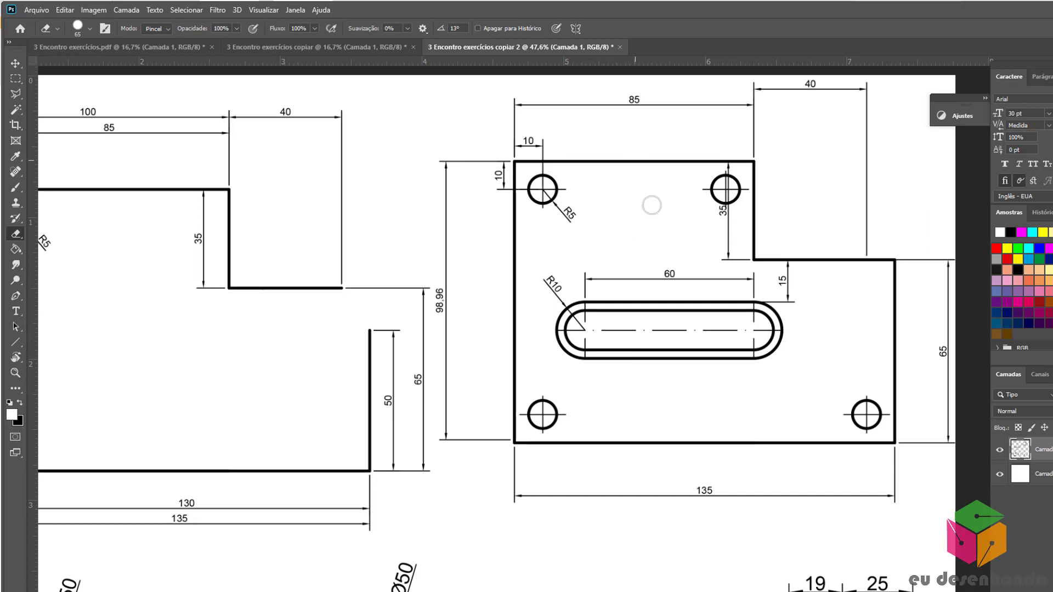
scroll(640, 314, "down", 2, "alt")
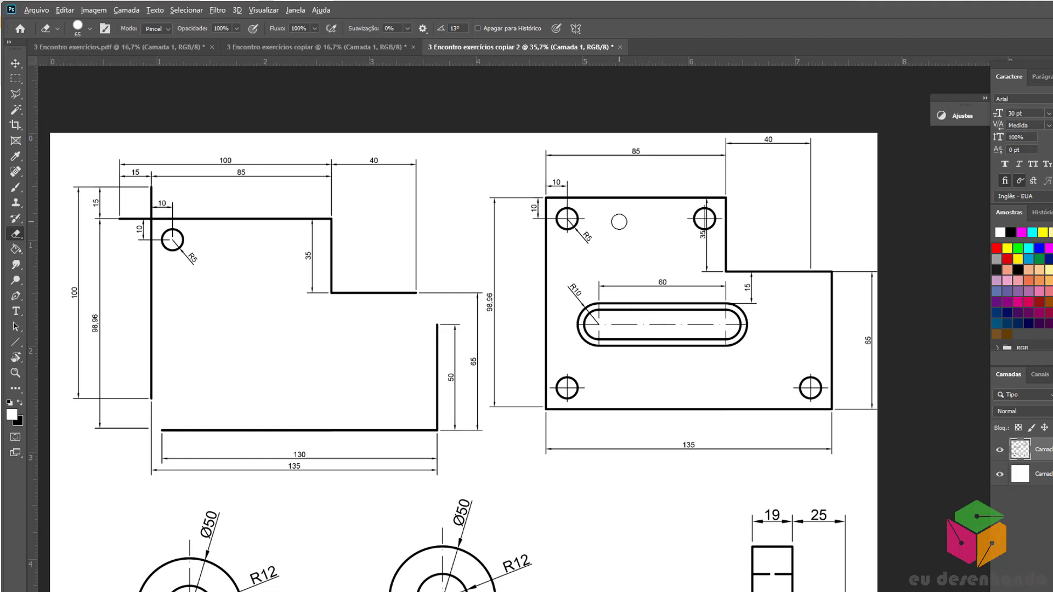
scroll(619, 222, "up", 2, "alt")
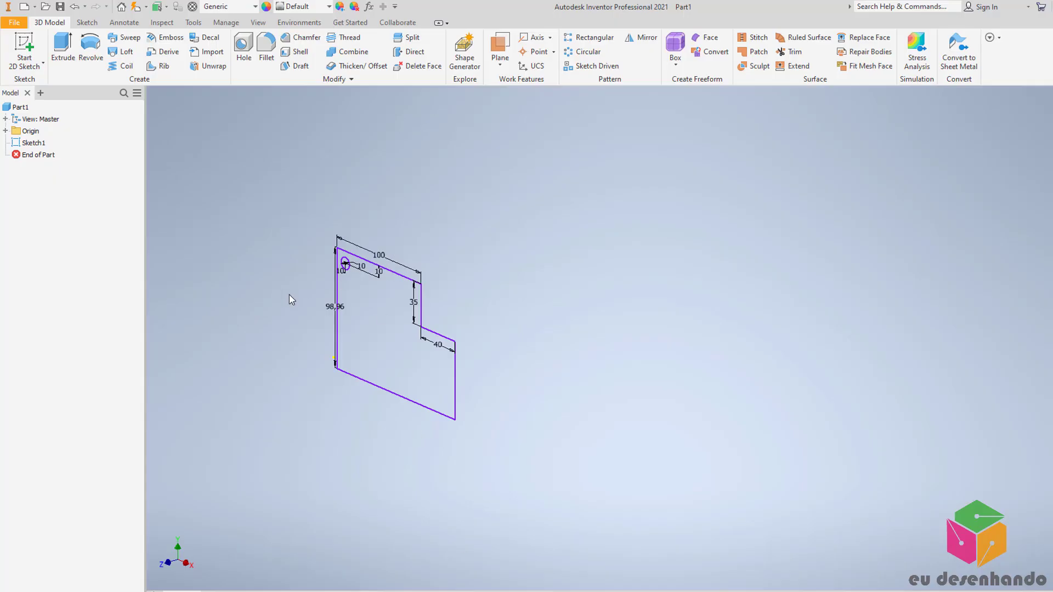
scroll(295, 308, "down", 5)
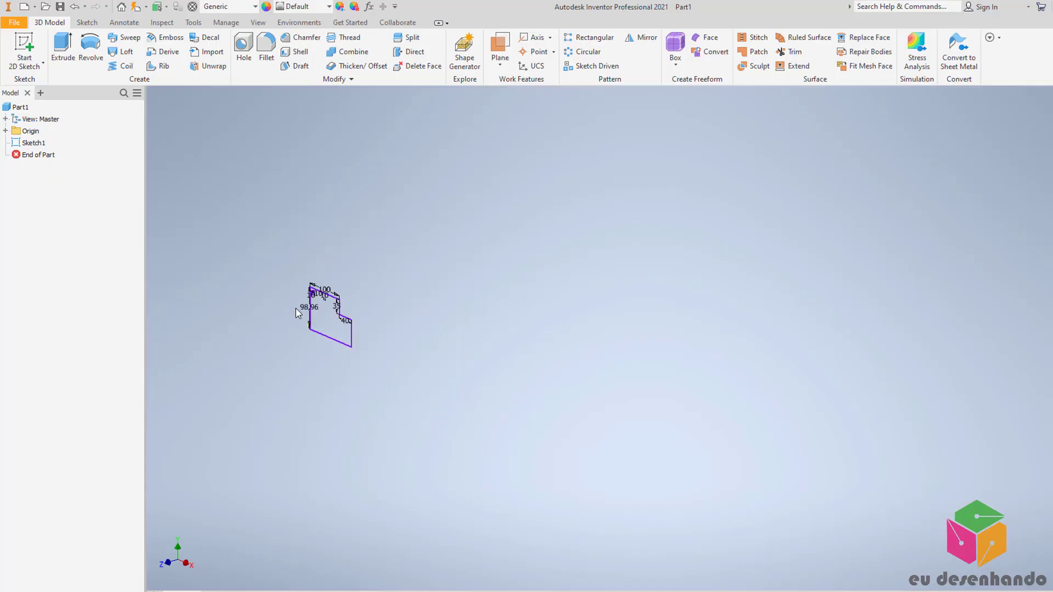
scroll(295, 309, "up", 3)
scroll(295, 308, "up", 2)
scroll(295, 308, "down", 2)
key("alt")
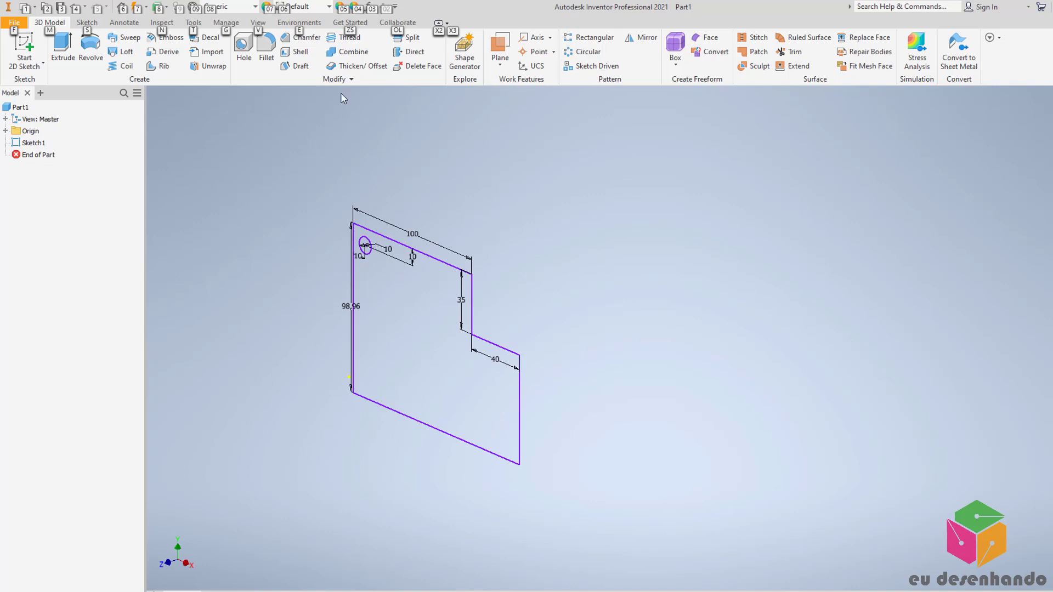
scroll(192, 209, "up", 2)
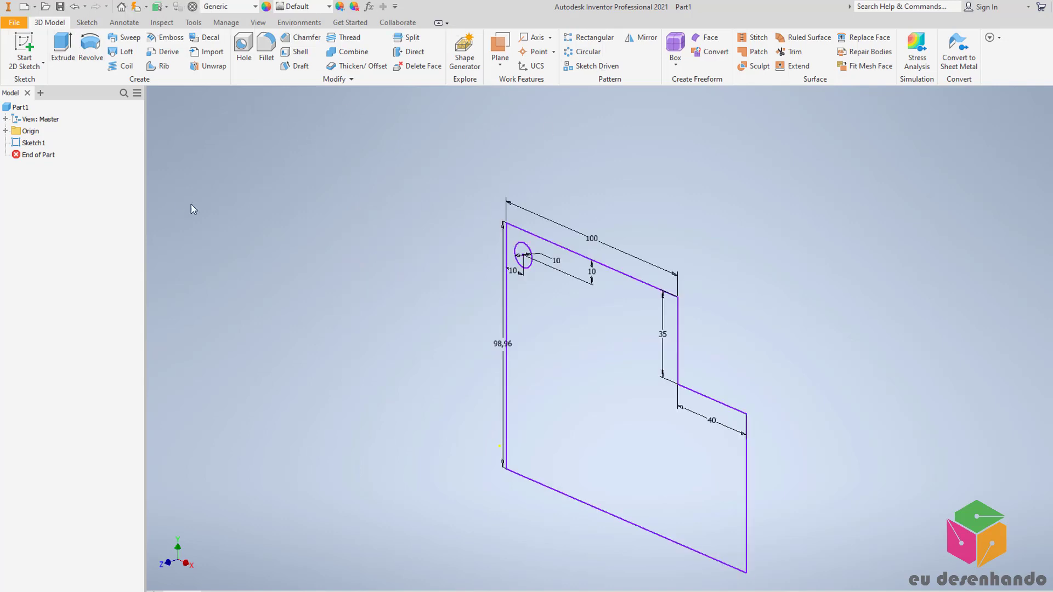
left_click(62, 47)
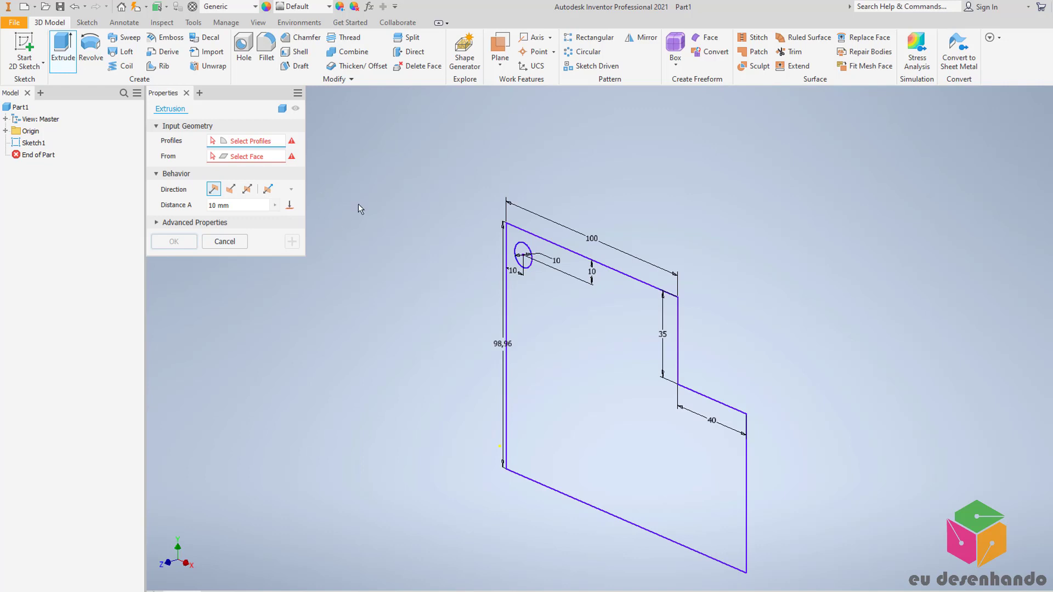
left_click(547, 246)
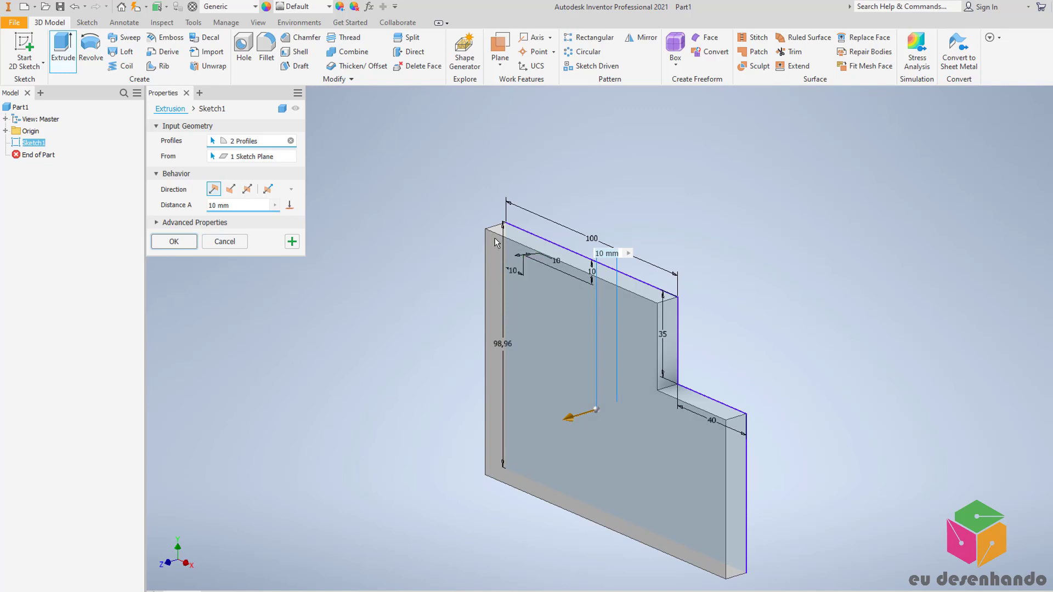
key("Escape")
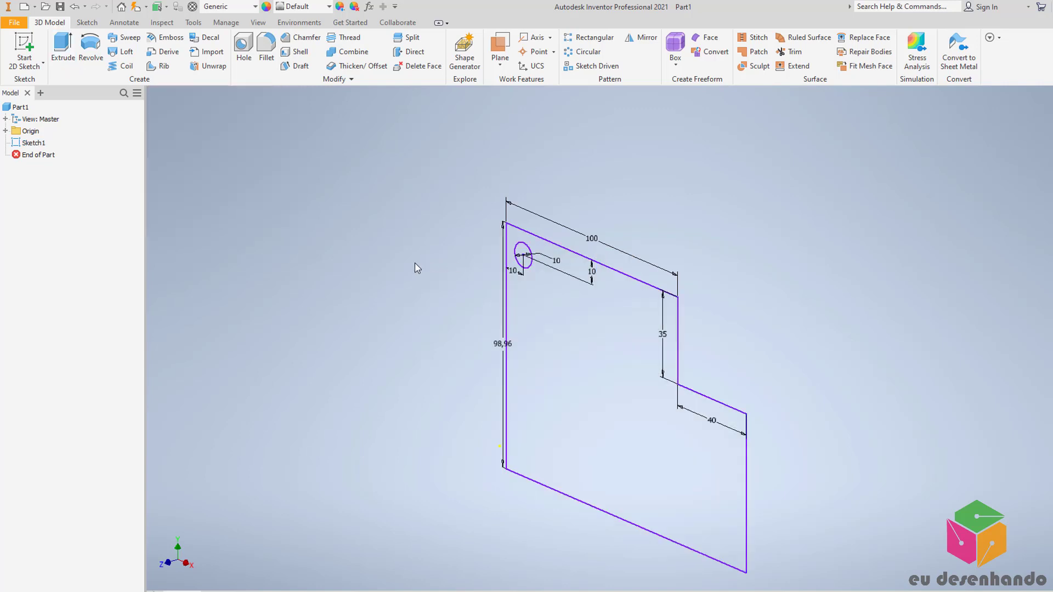
Step: Extrude only the plate profile 8 mm symmetrically, leaving the hole open
left_click(63, 48)
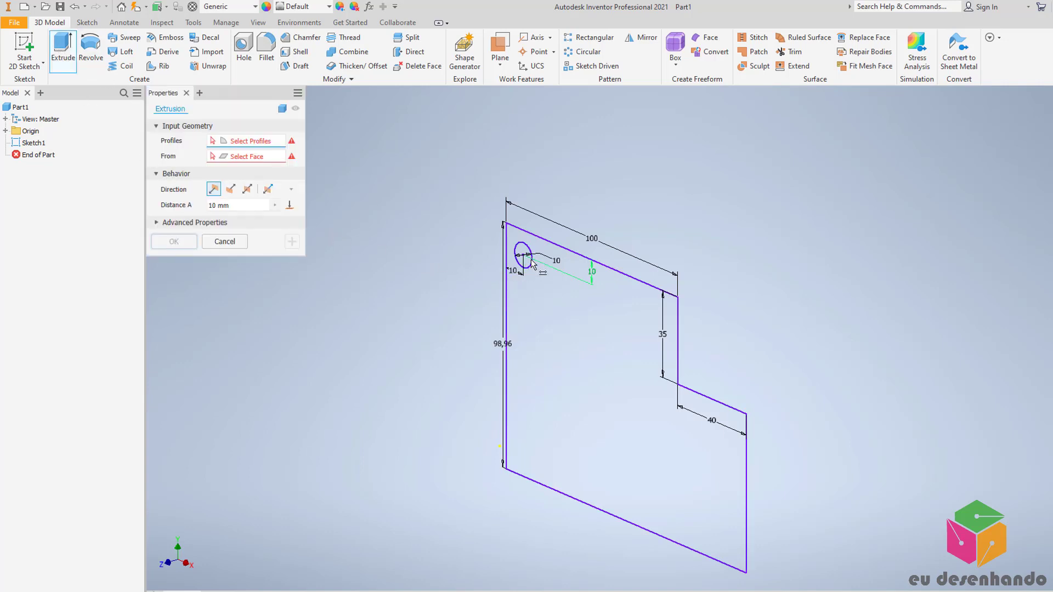
left_click(552, 292)
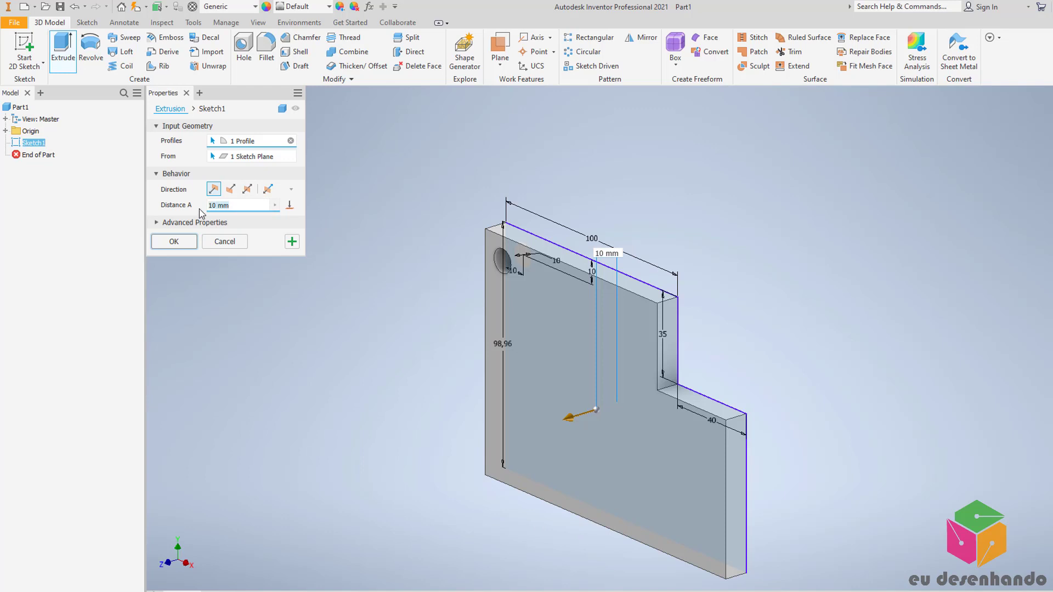
type("8")
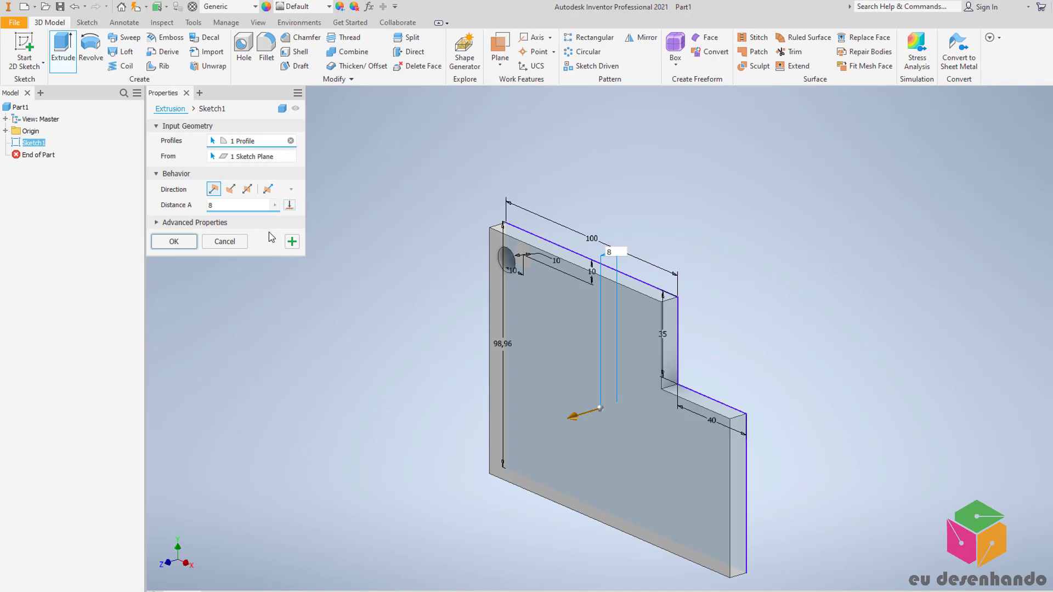
left_click(231, 189)
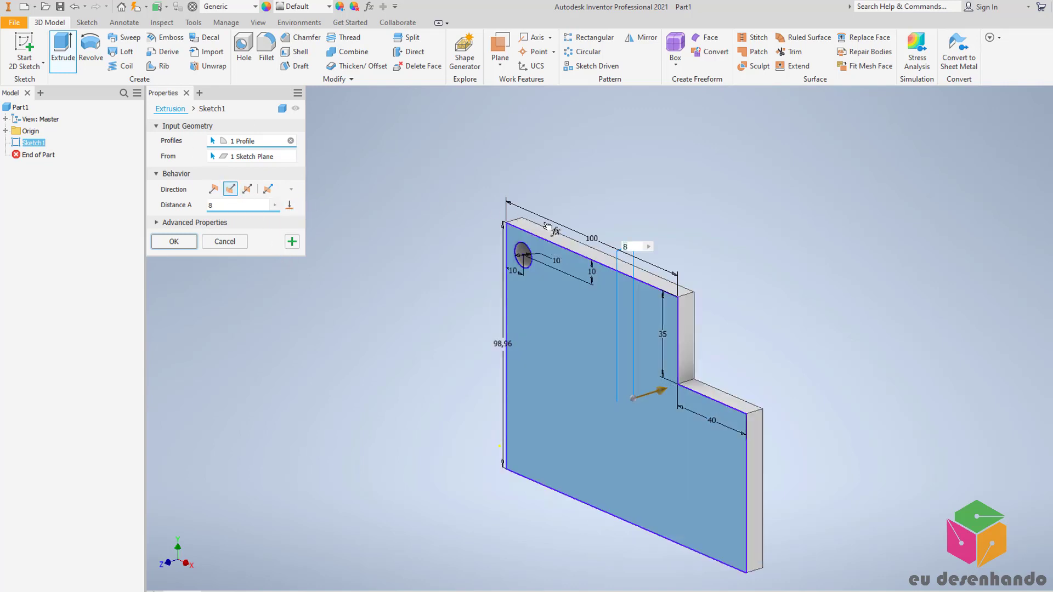
left_click(246, 190)
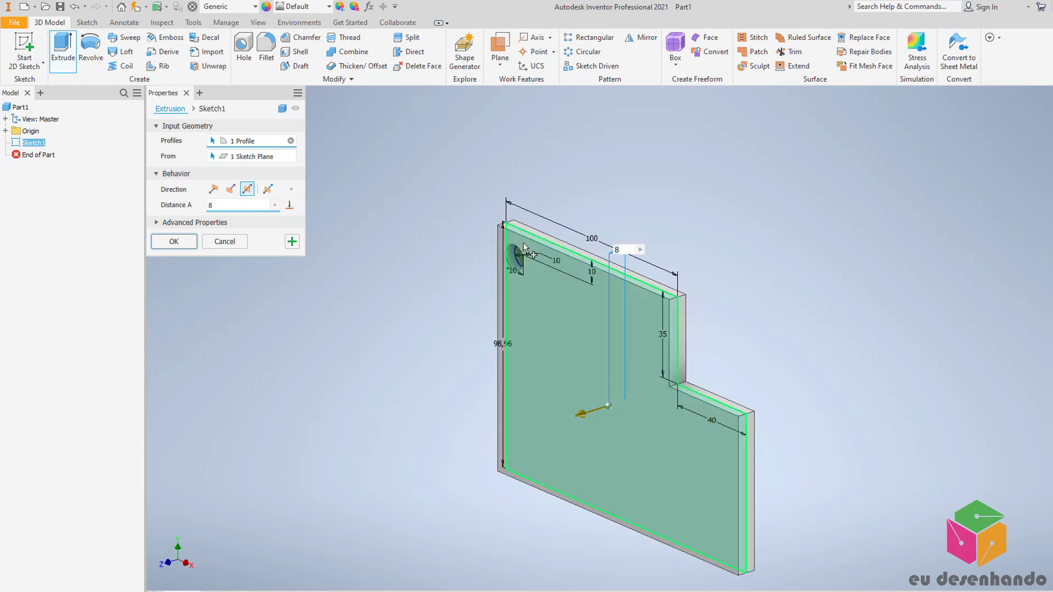
left_click(176, 244)
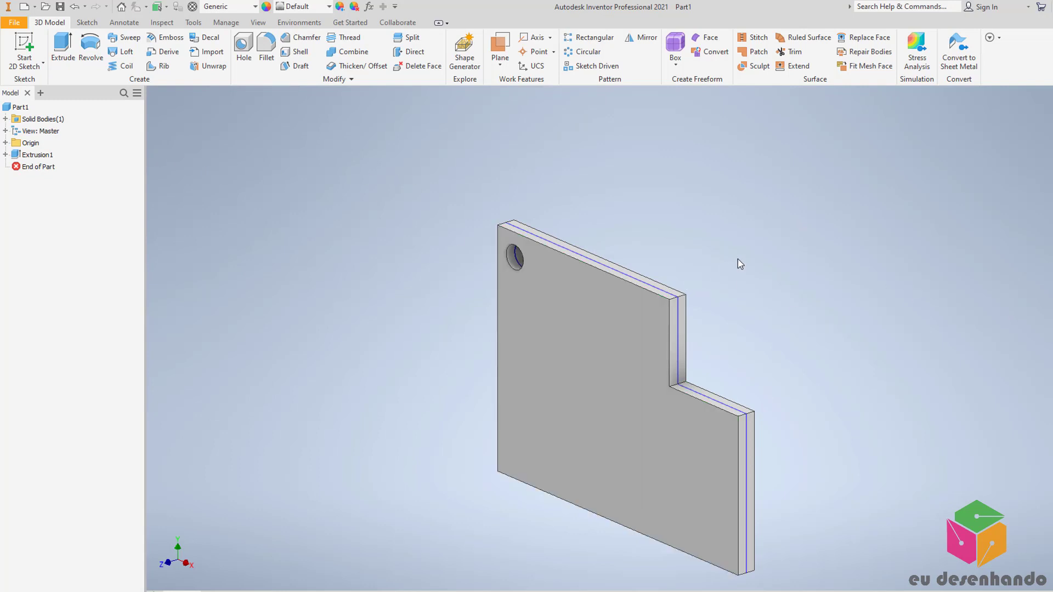
scroll(738, 259, "down", 8)
scroll(738, 259, "up", 9)
scroll(663, 390, "down", 3)
scroll(663, 390, "up", 5)
key("alt")
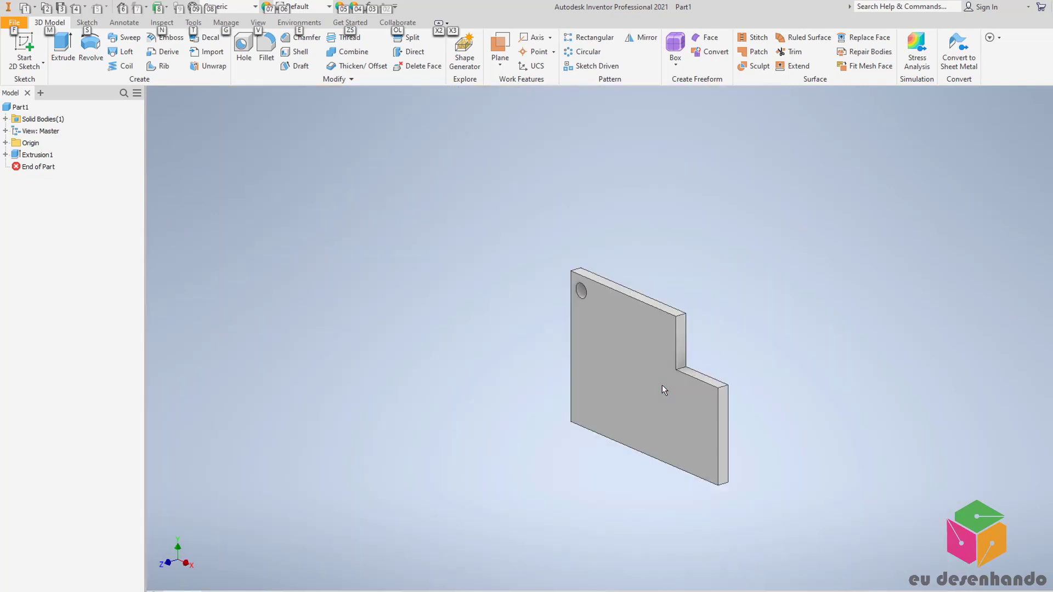